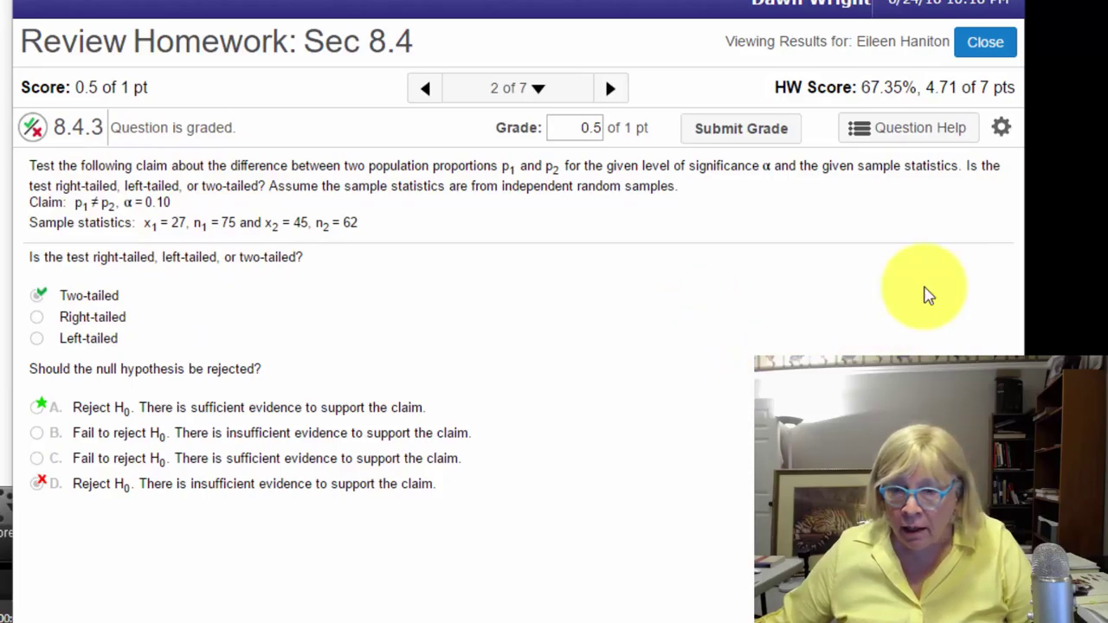
- Launch StatCrunch from Question Help beside question 8.4.3
left_click(918, 132)
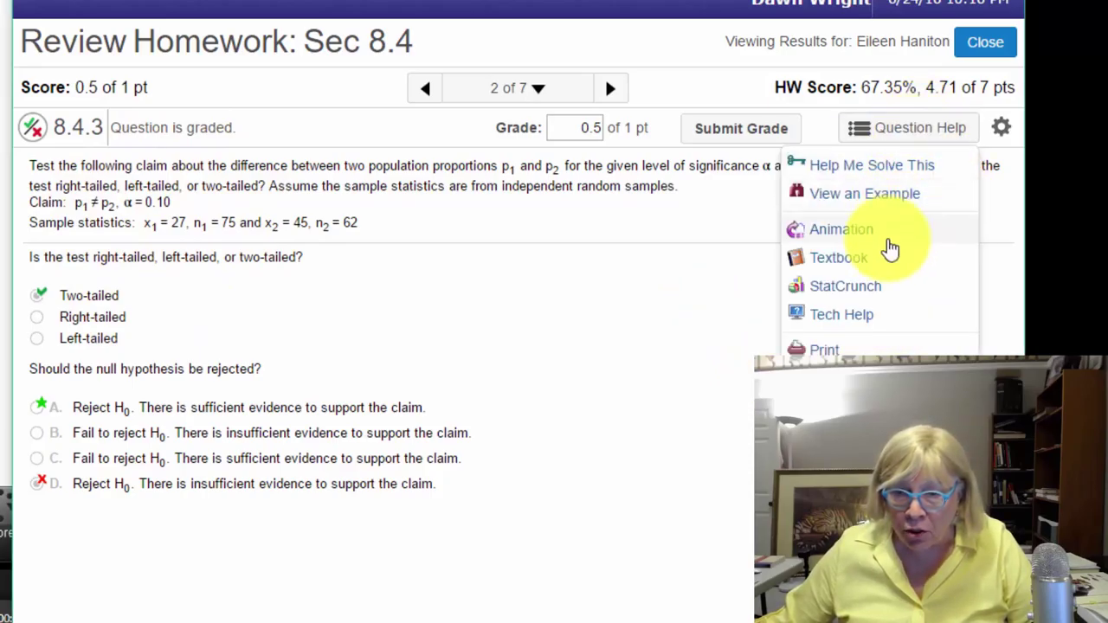
left_click(878, 289)
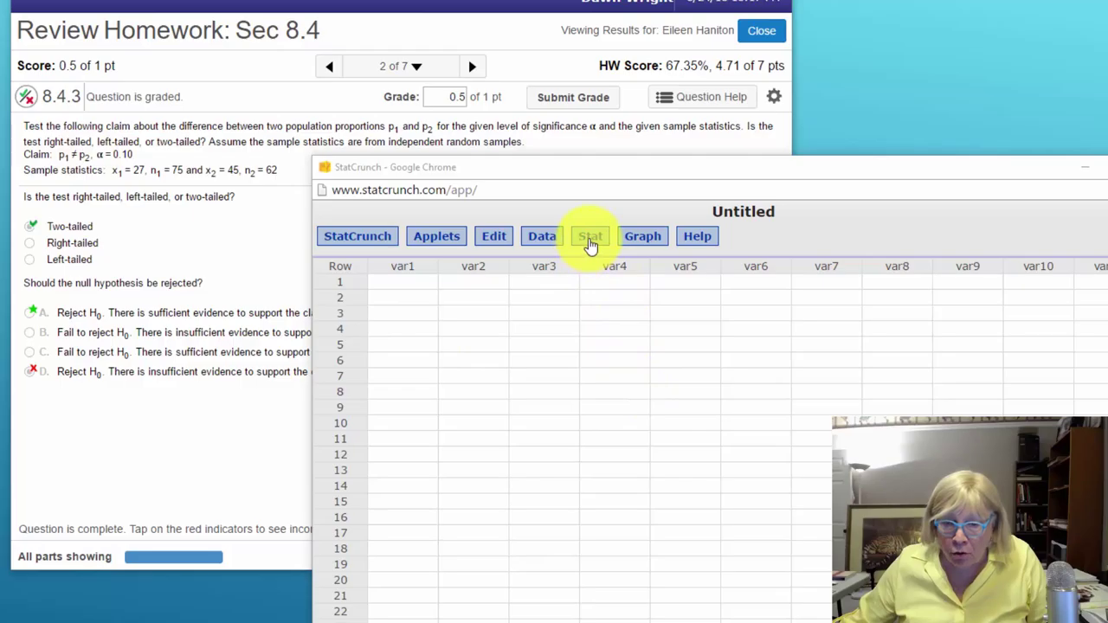
- Open StatCrunch's Two Sample proportion With Summary dialog
left_click(588, 244)
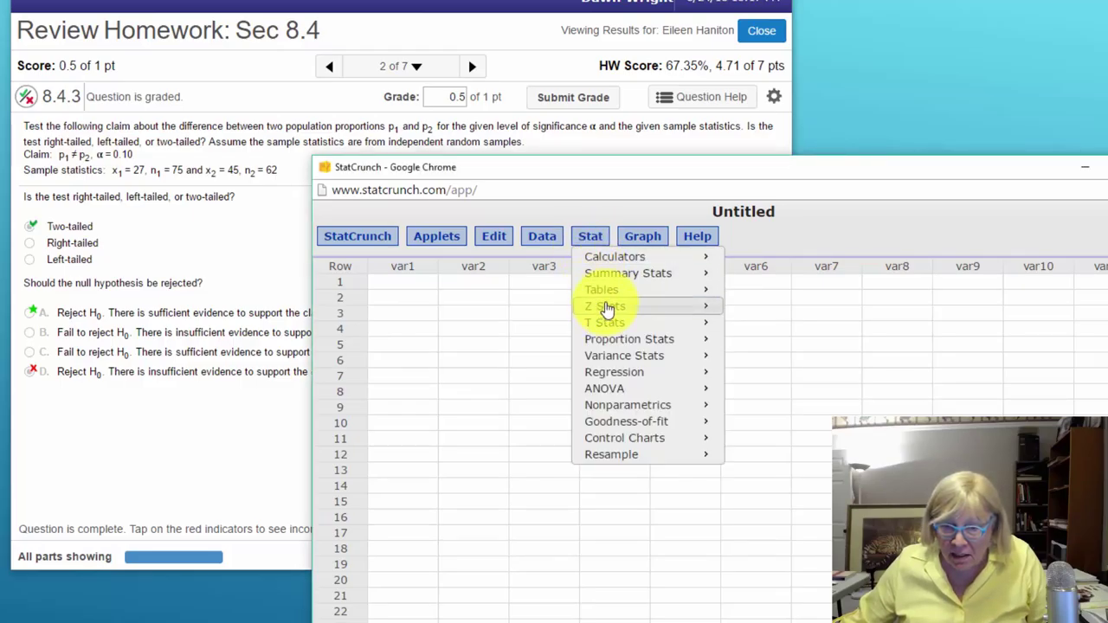
mouse_move(610, 307)
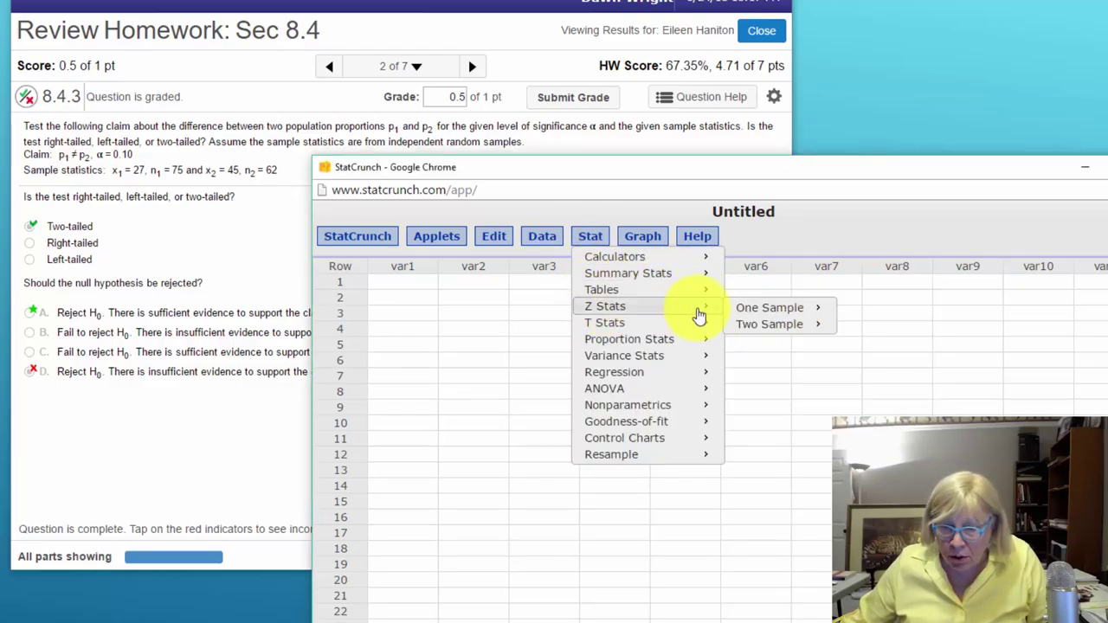
mouse_move(758, 327)
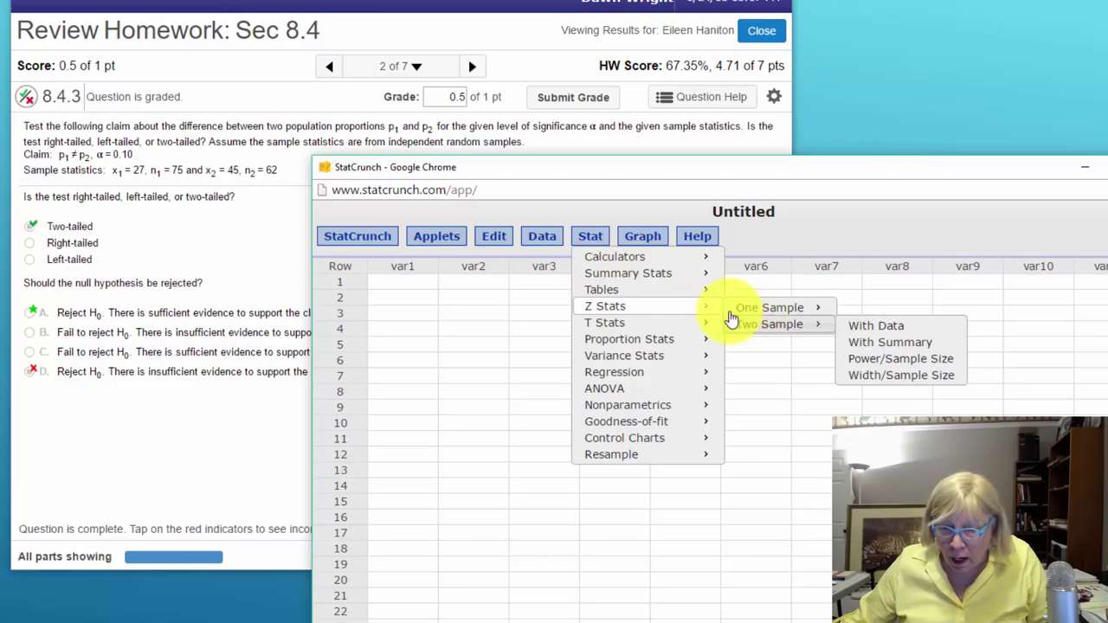
mouse_move(683, 322)
mouse_move(674, 342)
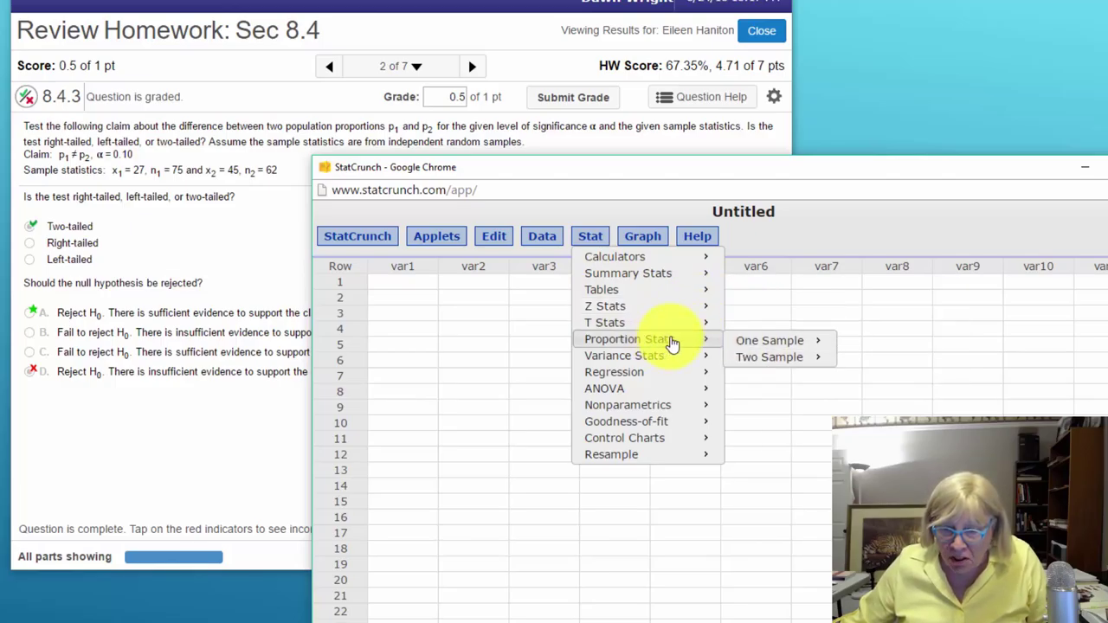
mouse_move(772, 361)
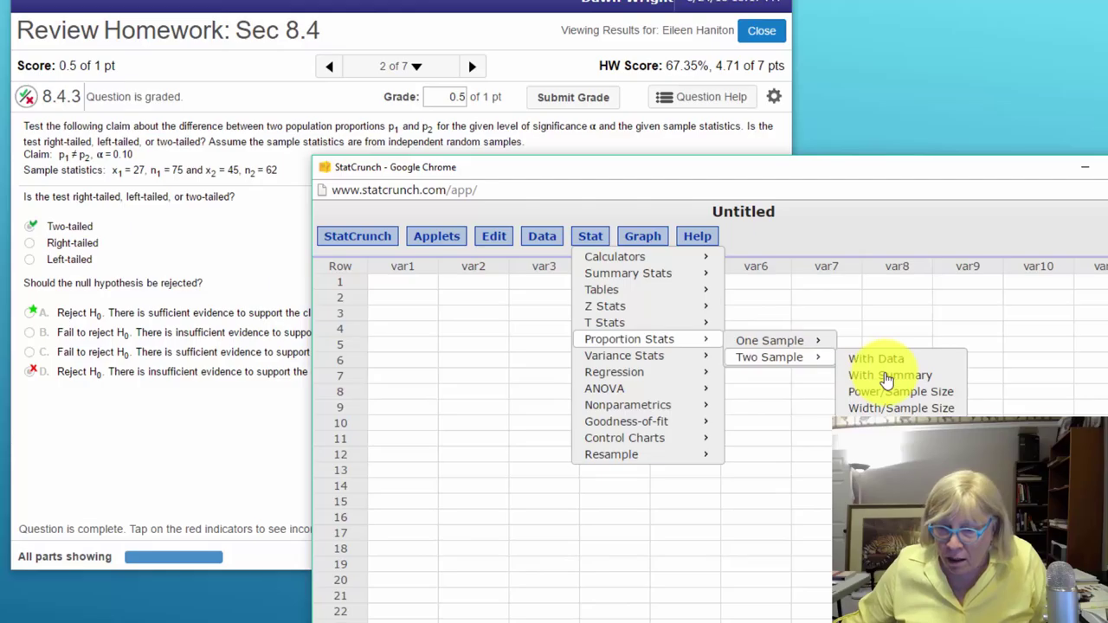
left_click(886, 377)
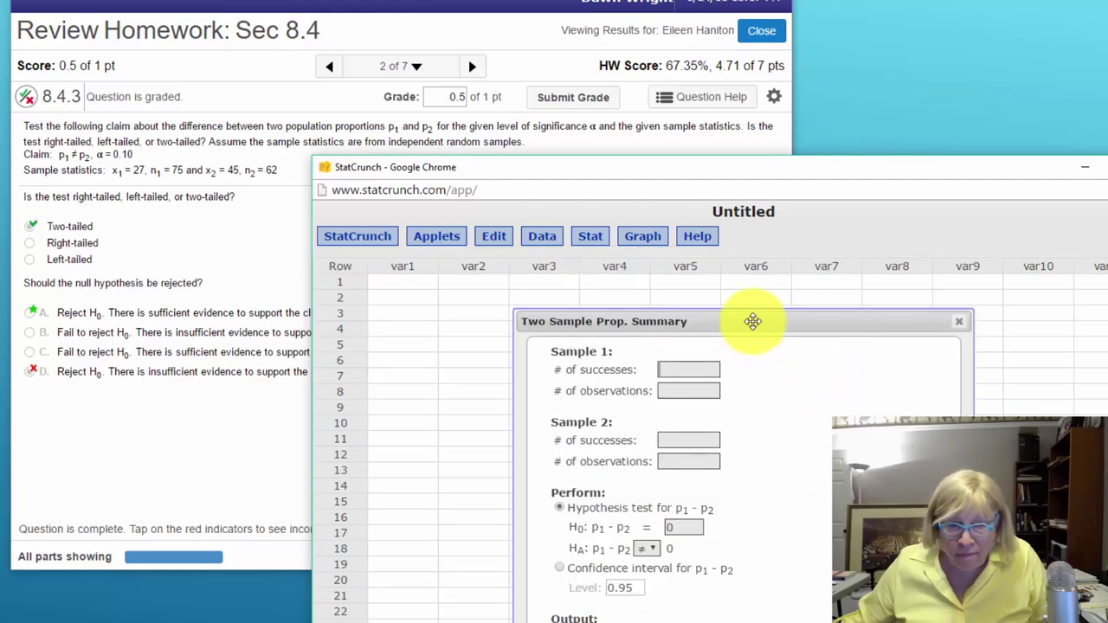
- Run the two-sample proportion test with 27 of 75 versus 45 of 62
left_click_drag(752, 322, 740, 214)
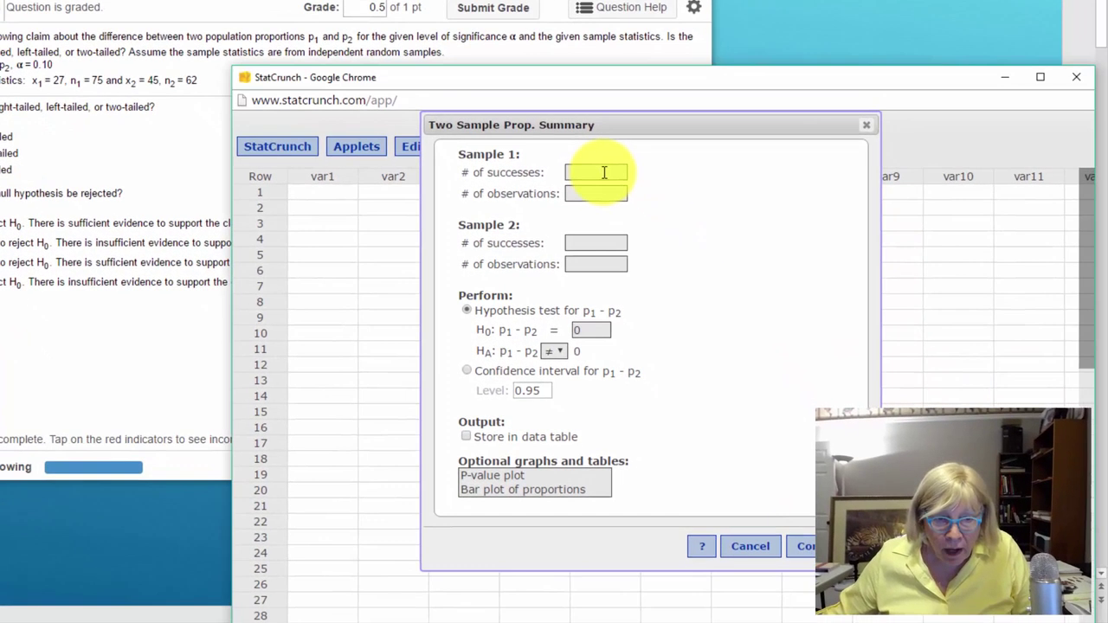
left_click(687, 263)
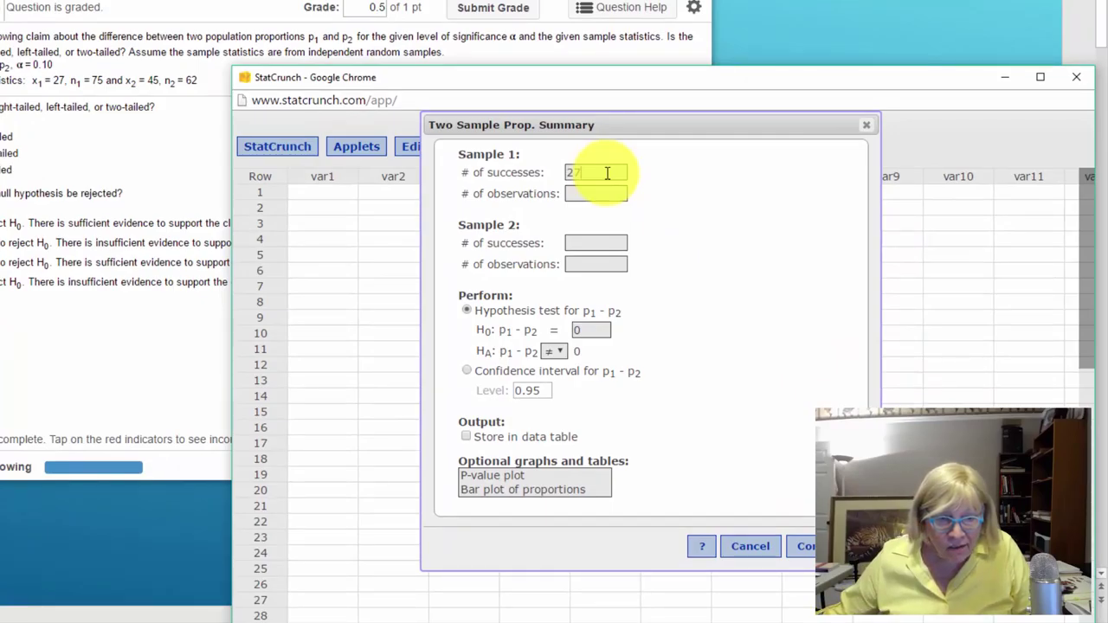
type("27")
left_click(606, 193)
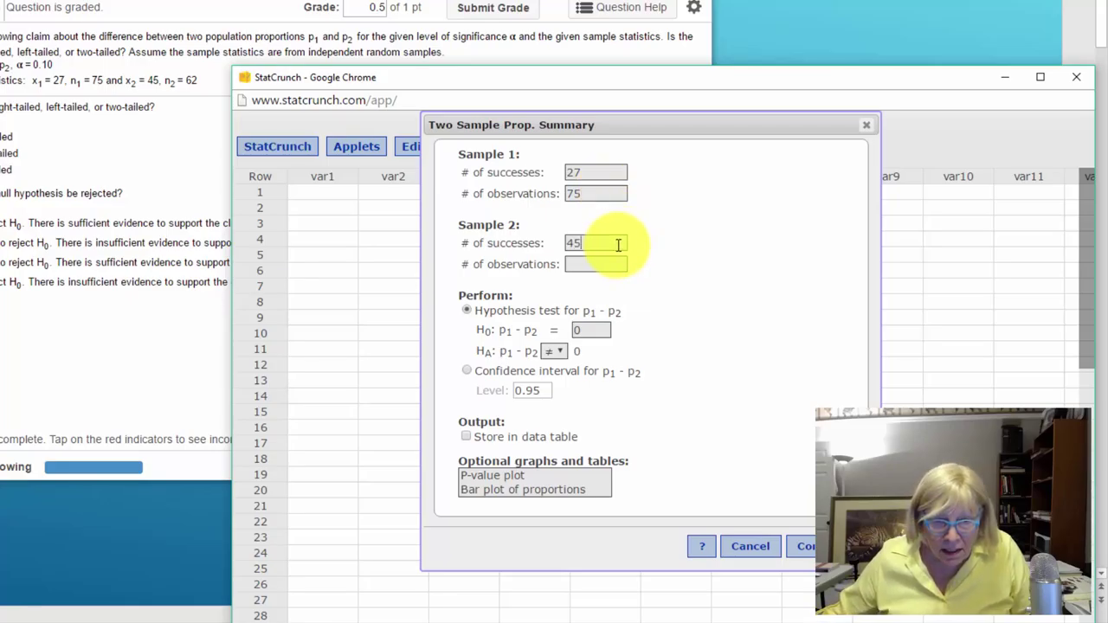
left_click(610, 263)
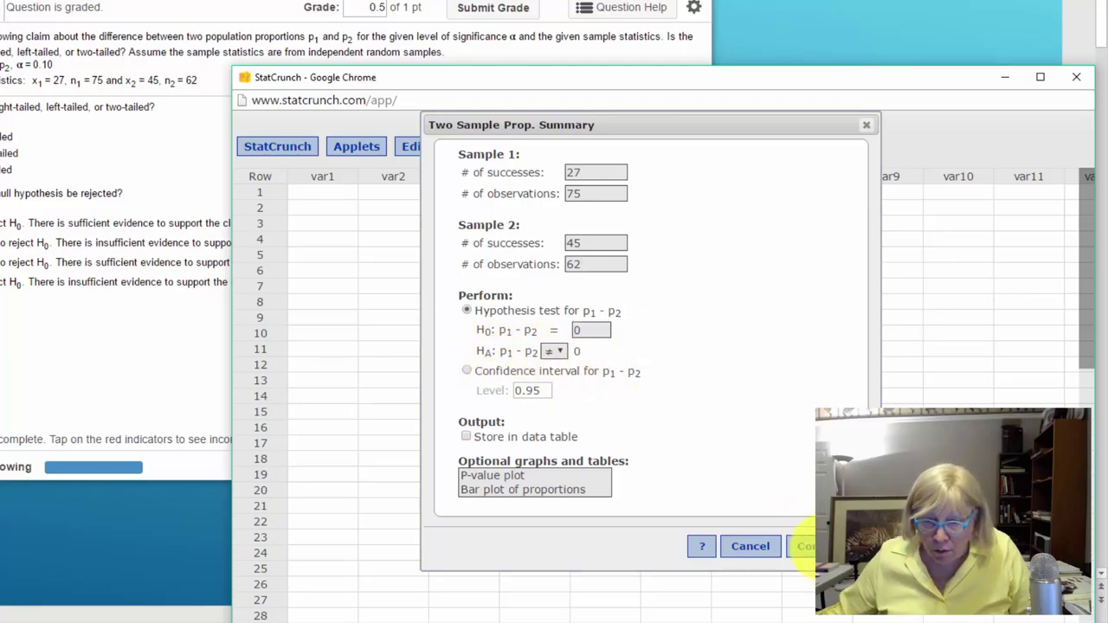
left_click(805, 545)
left_click_drag(816, 217, 643, 193)
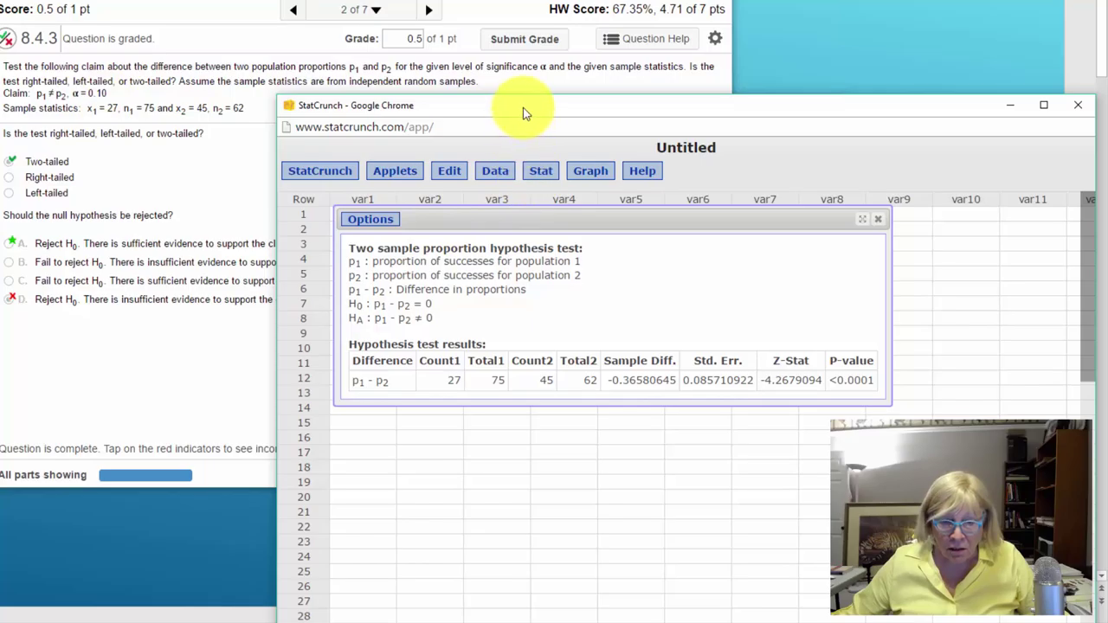
- Move StatCrunch aside and advance to the next homework question
left_click_drag(524, 108, 694, 393)
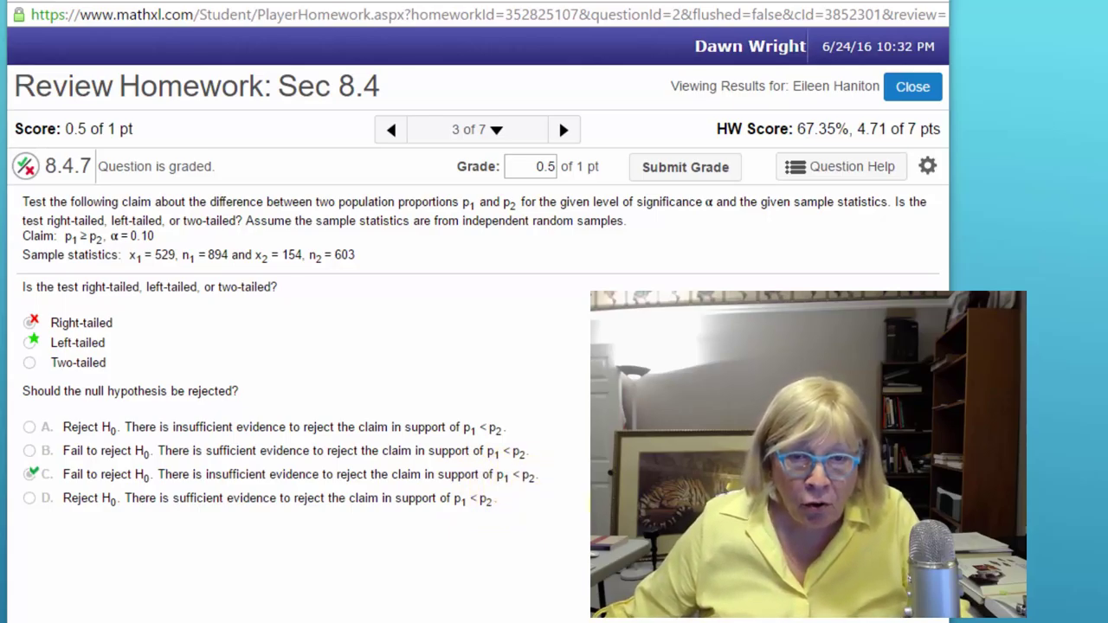
left_click(565, 131)
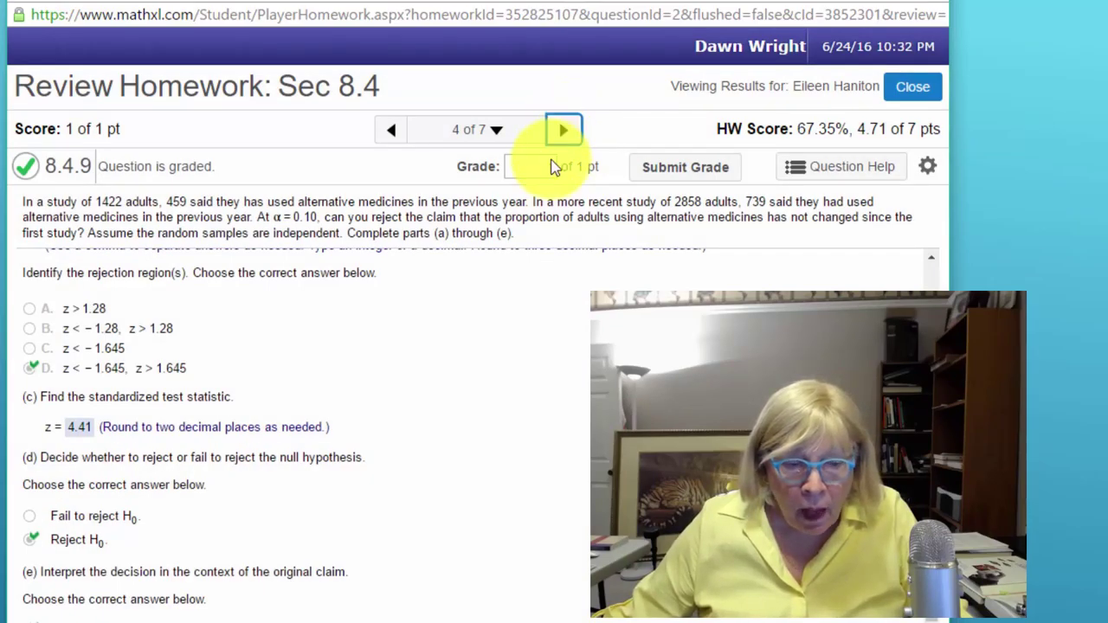
- Scroll through question 4 of 7, then advance to question 5 of 7, 8.4.13
scroll(495, 398, "down", 1)
scroll(495, 404, "up", 4)
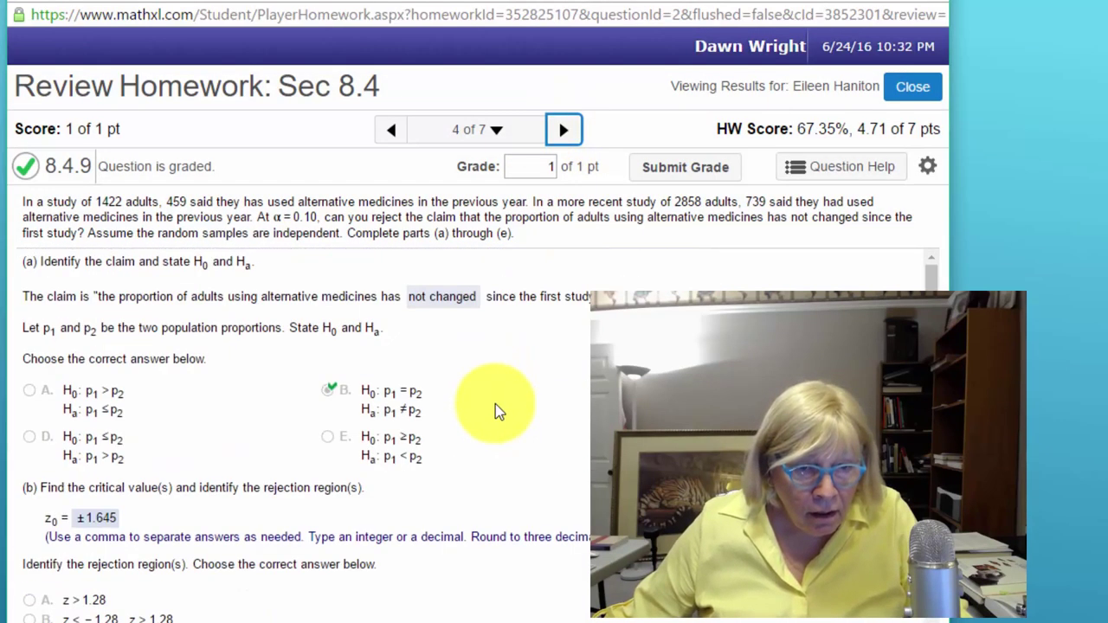
scroll(495, 404, "down", 4)
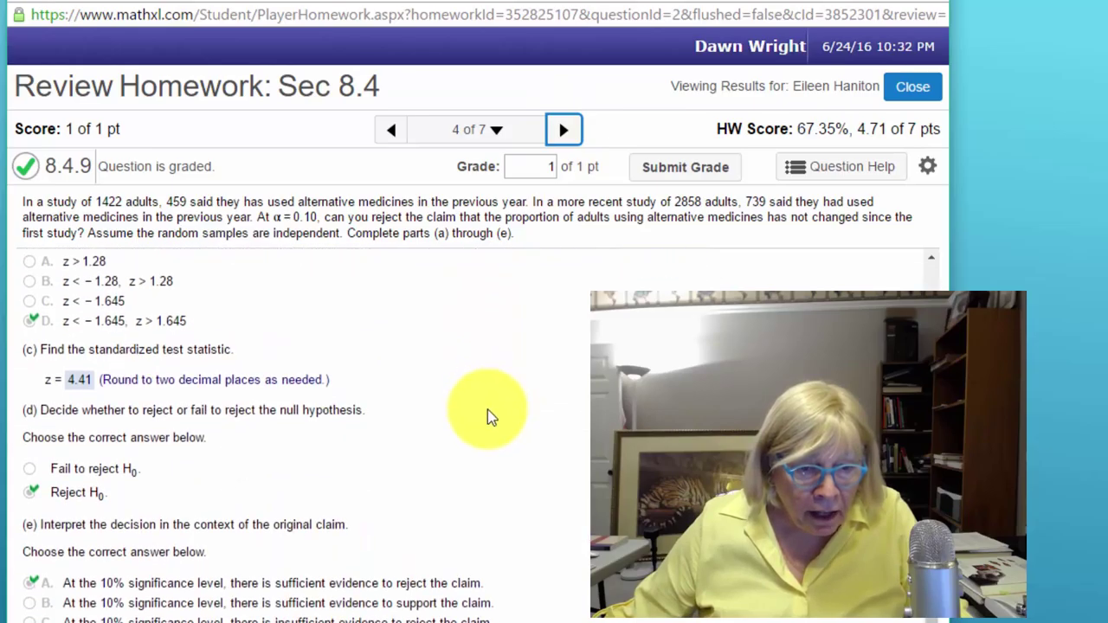
left_click(565, 130)
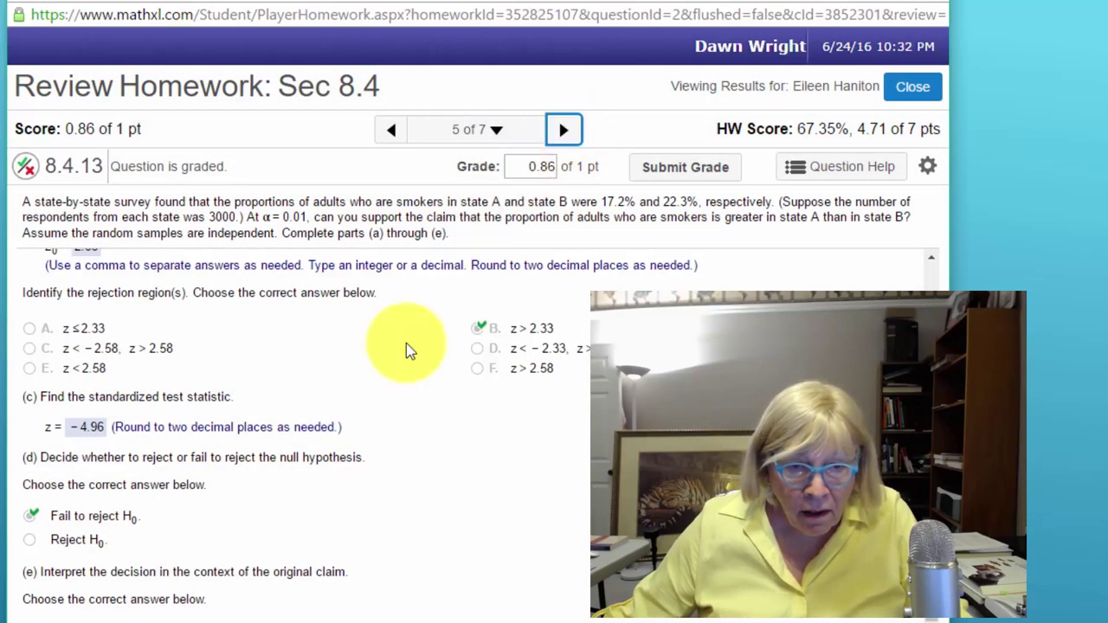
scroll(408, 383, "up", 3)
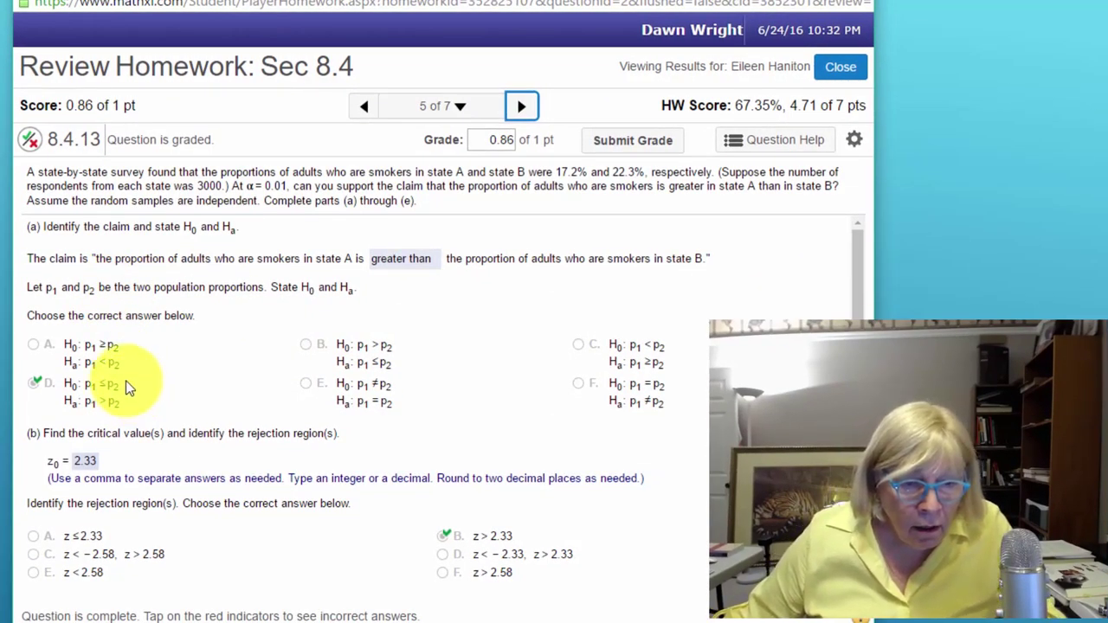
scroll(130, 385, "down", 1)
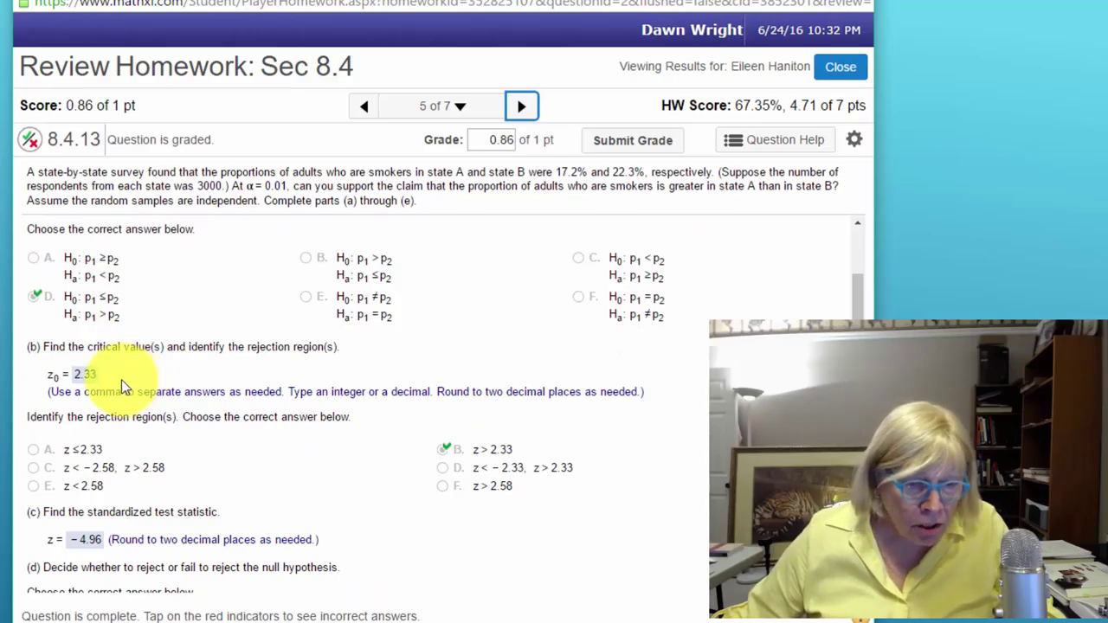
scroll(121, 379, "down", 1)
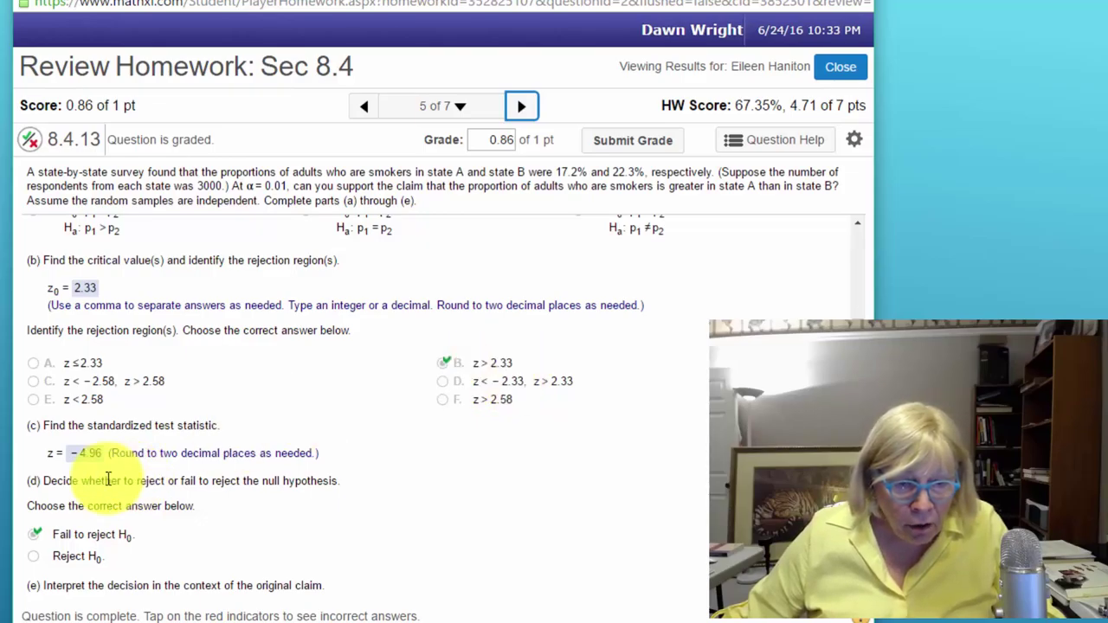
scroll(107, 472, "down", 3)
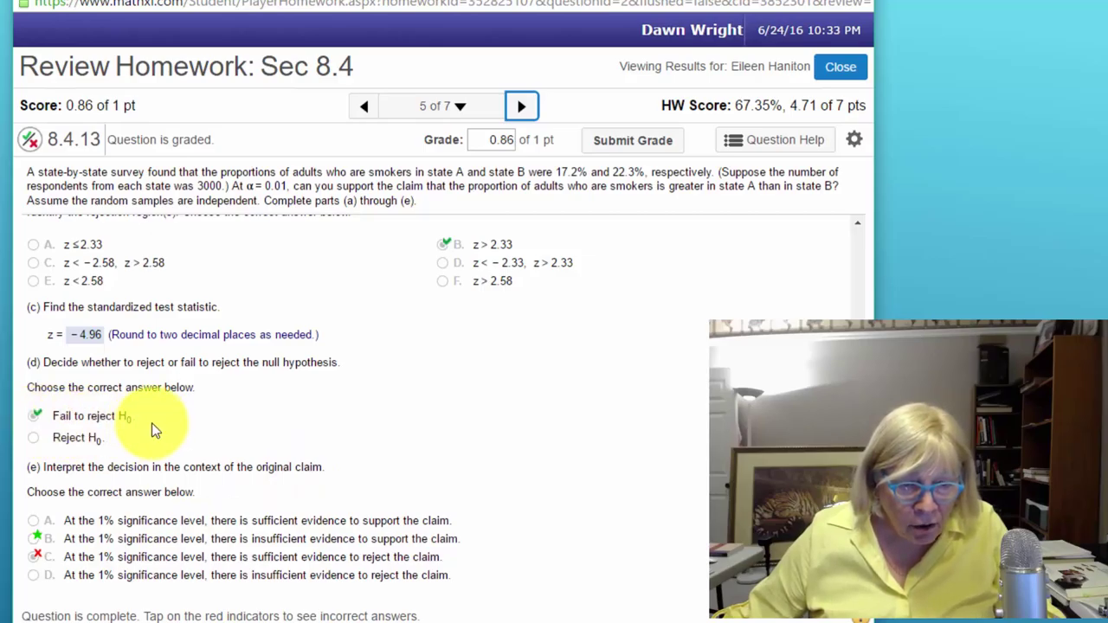
scroll(173, 437, "up", 3)
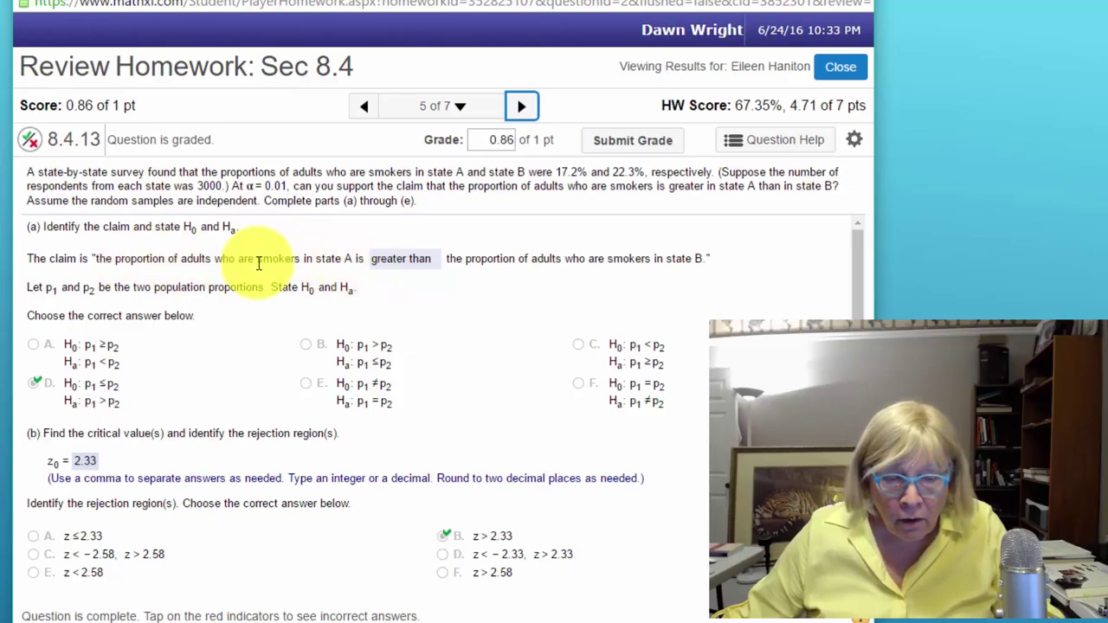
scroll(370, 268, "down", 3)
scroll(369, 269, "down", 1)
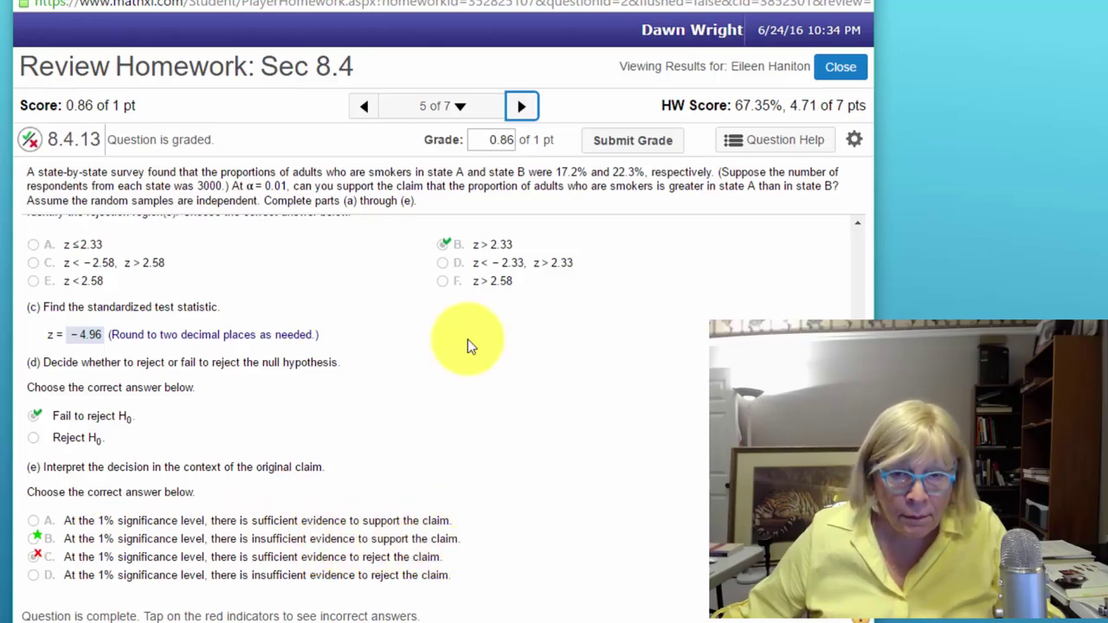
left_click(520, 108)
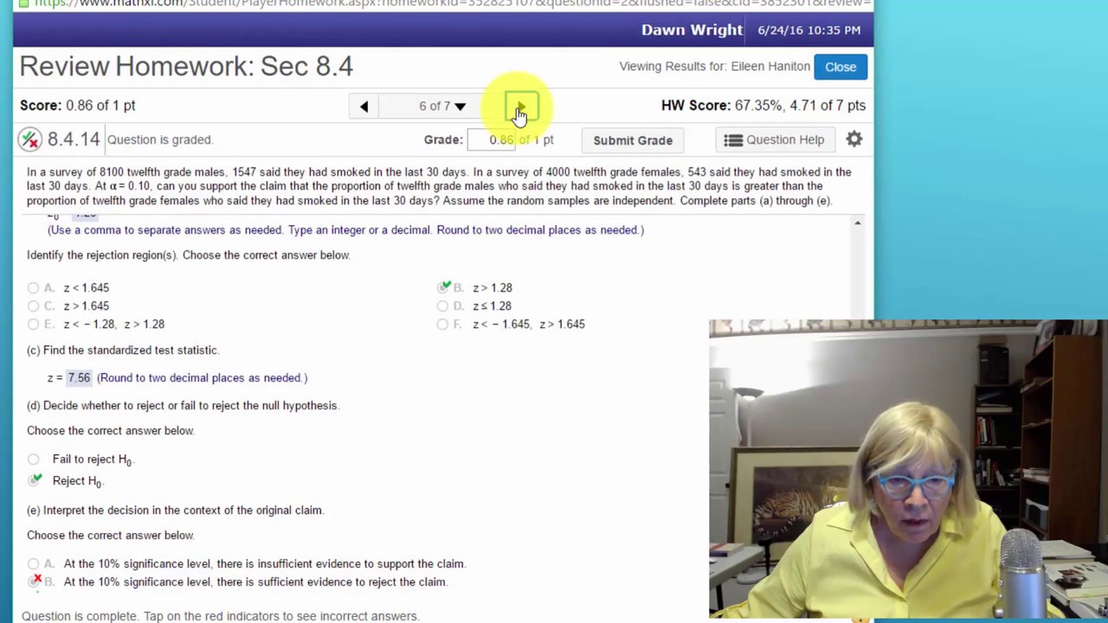
scroll(396, 407, "up", 3)
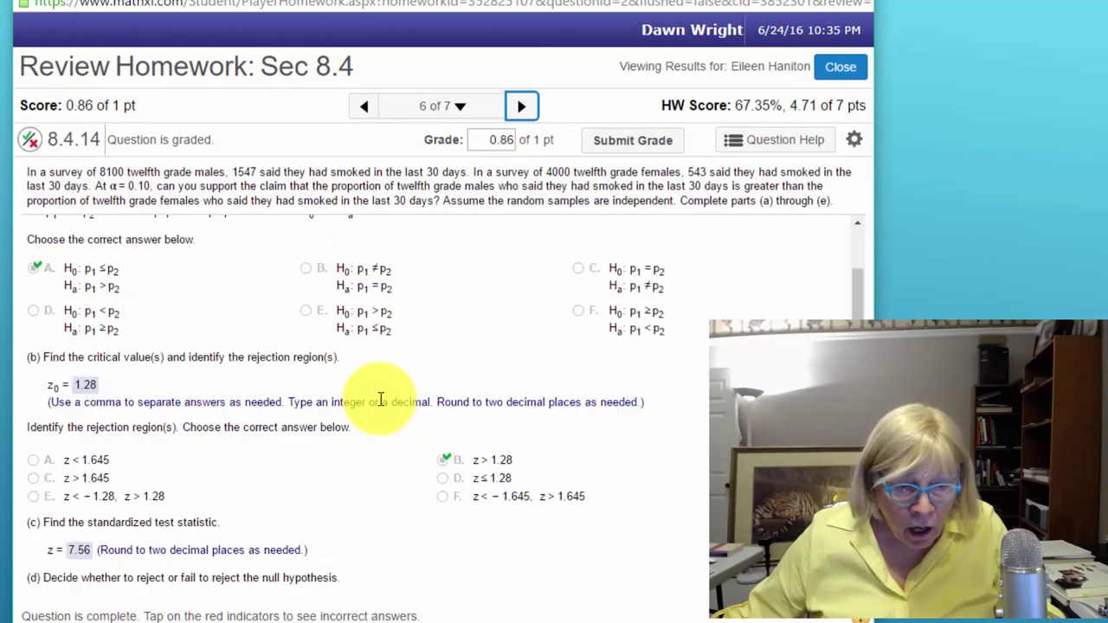
scroll(295, 368, "down", 5)
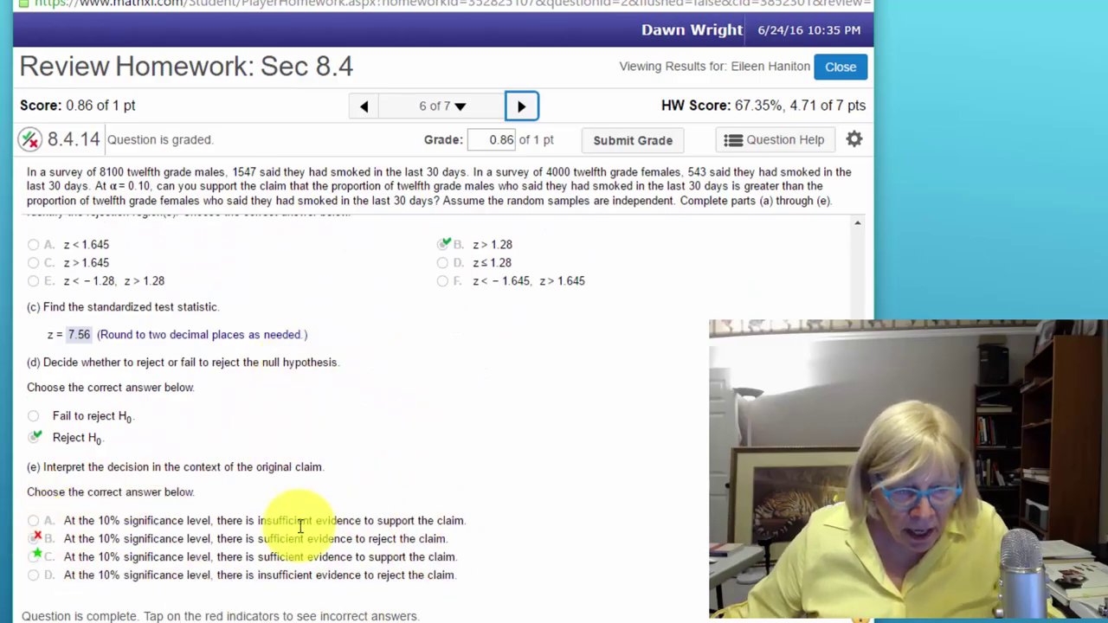
scroll(441, 493, "up", 3)
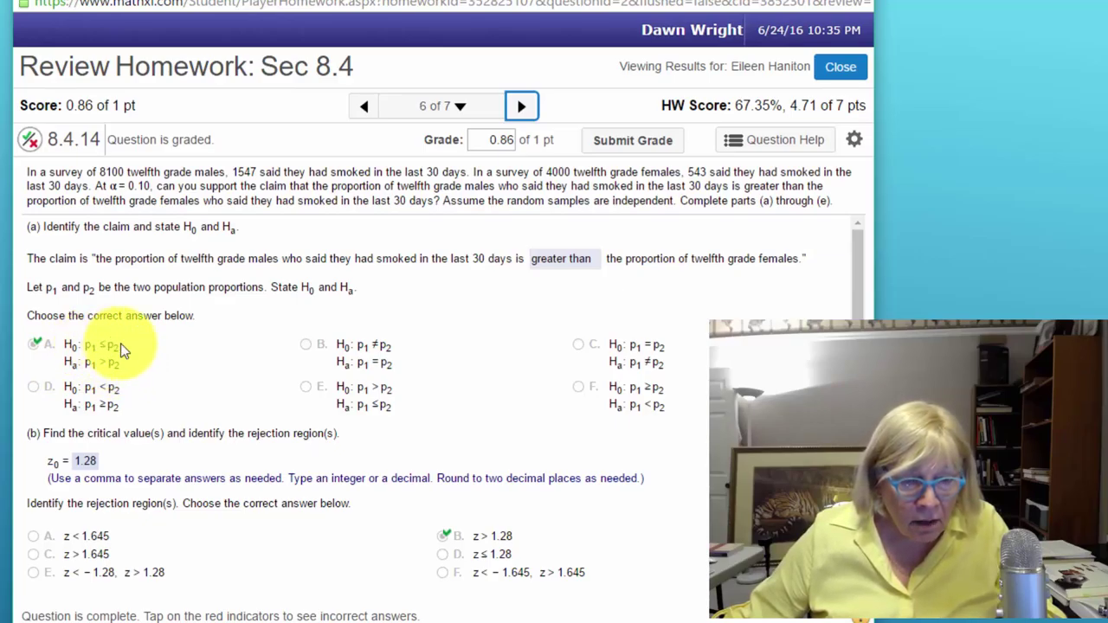
scroll(124, 346, "down", 5)
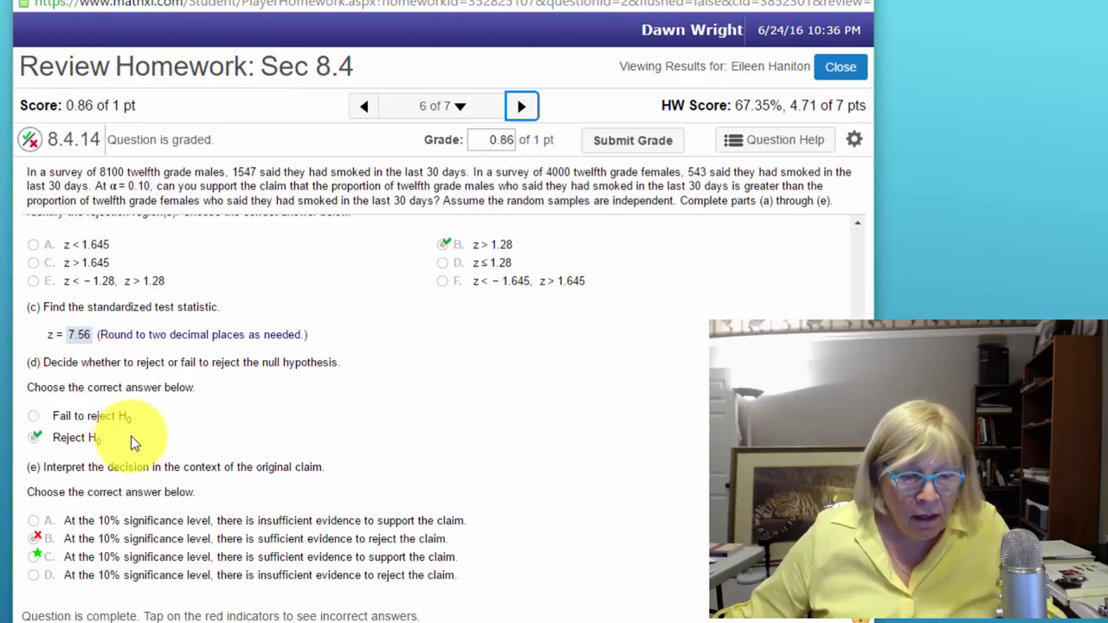
scroll(138, 432, "up", 3)
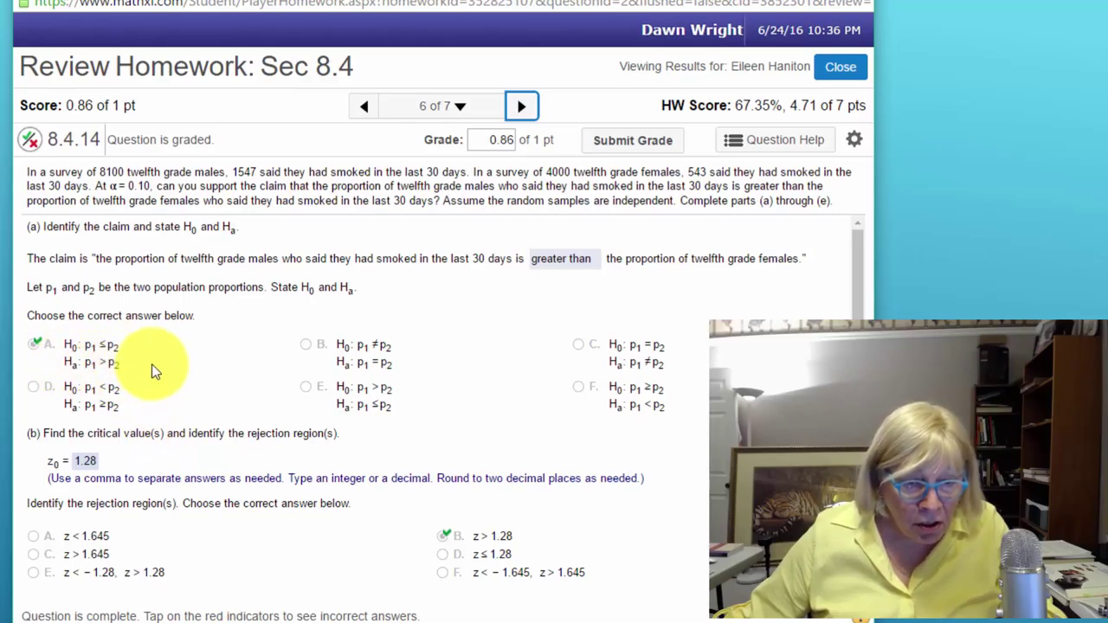
scroll(156, 385, "down", 3)
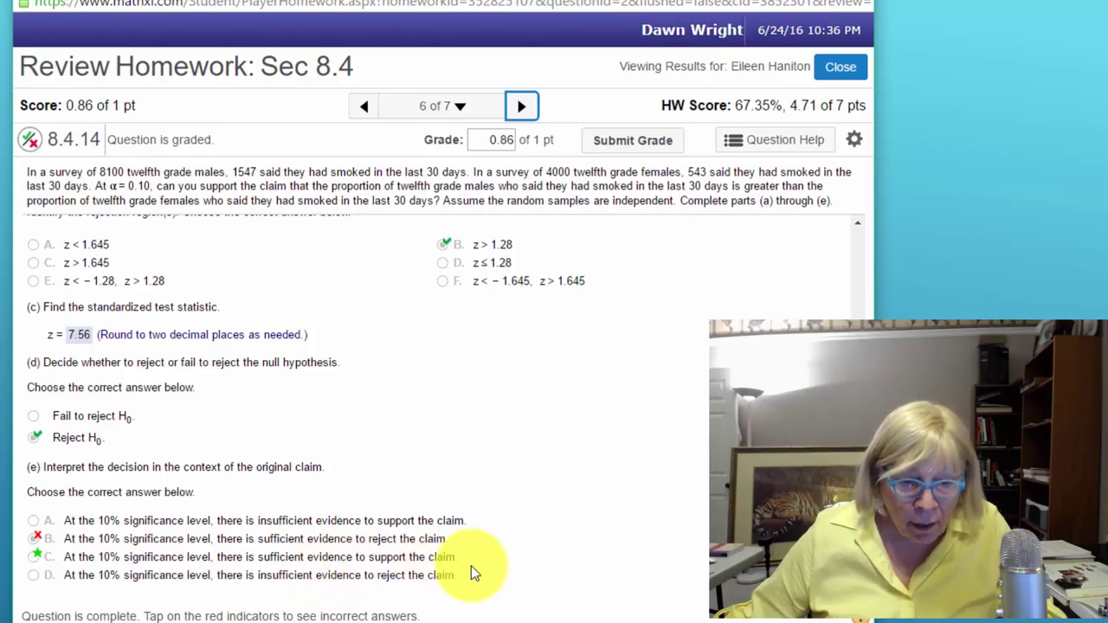
scroll(466, 565, "up", 4)
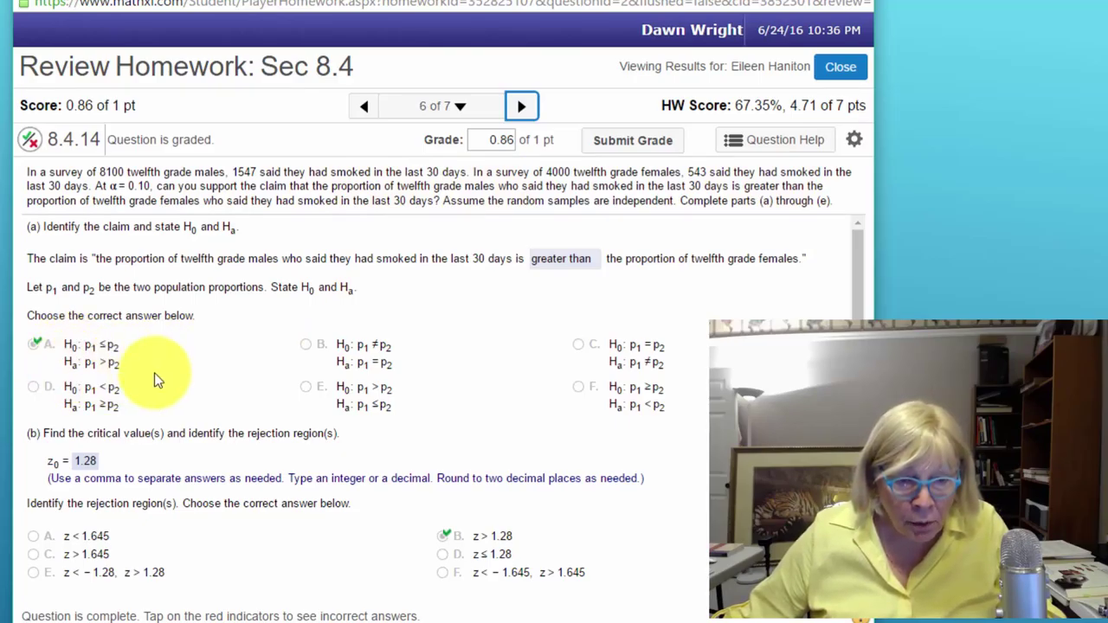
- Go to question 7 of 7 and view the submitted lower and upper interval limits
left_click(526, 107)
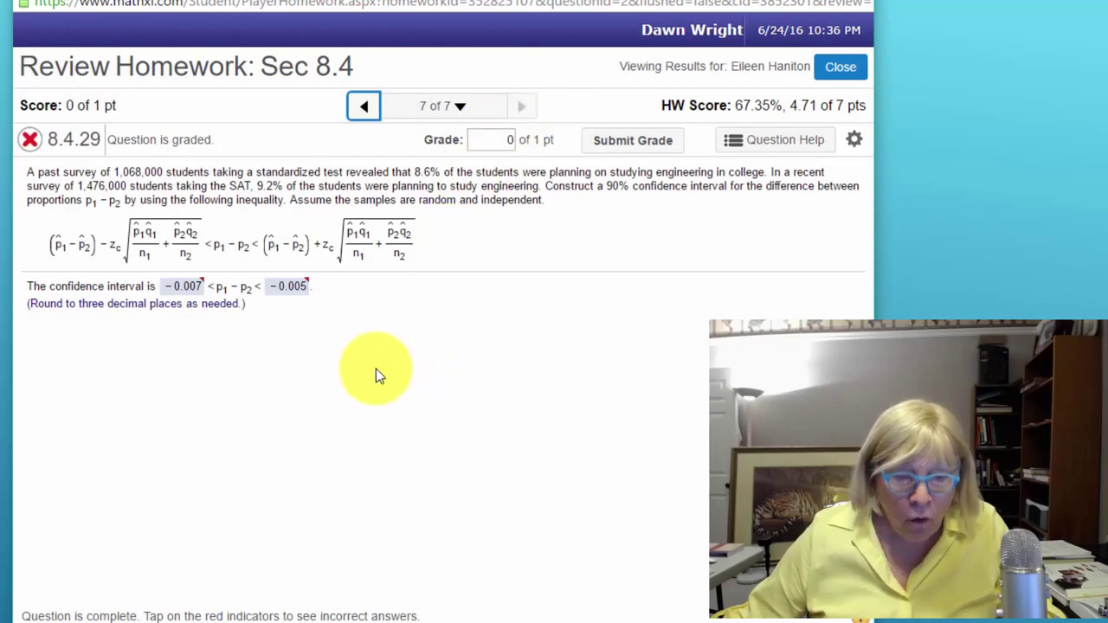
left_click(186, 286)
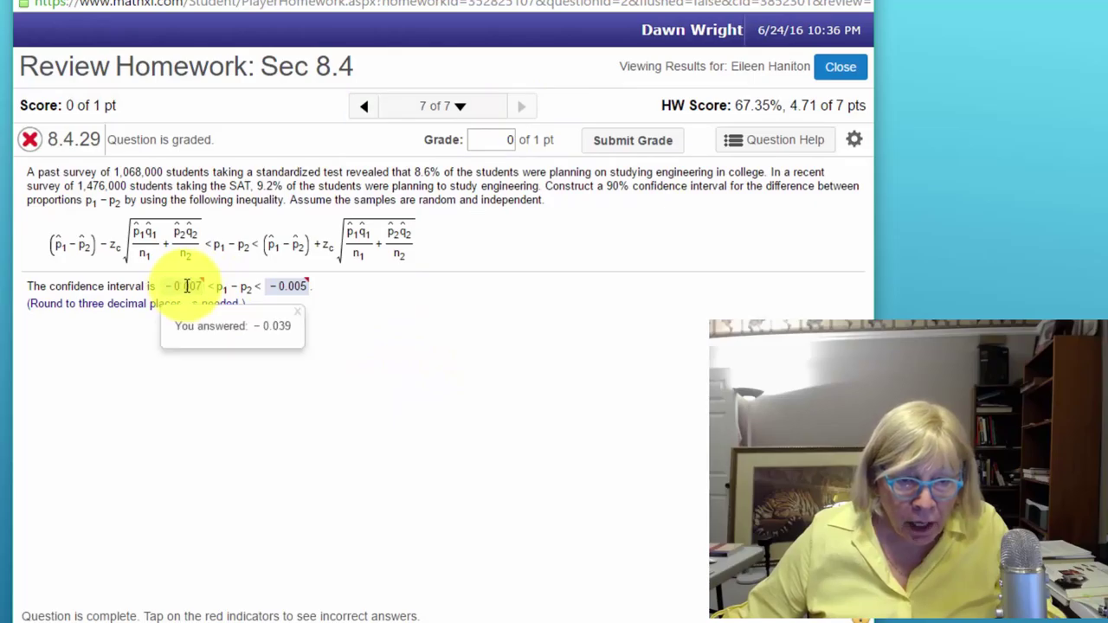
left_click(288, 286)
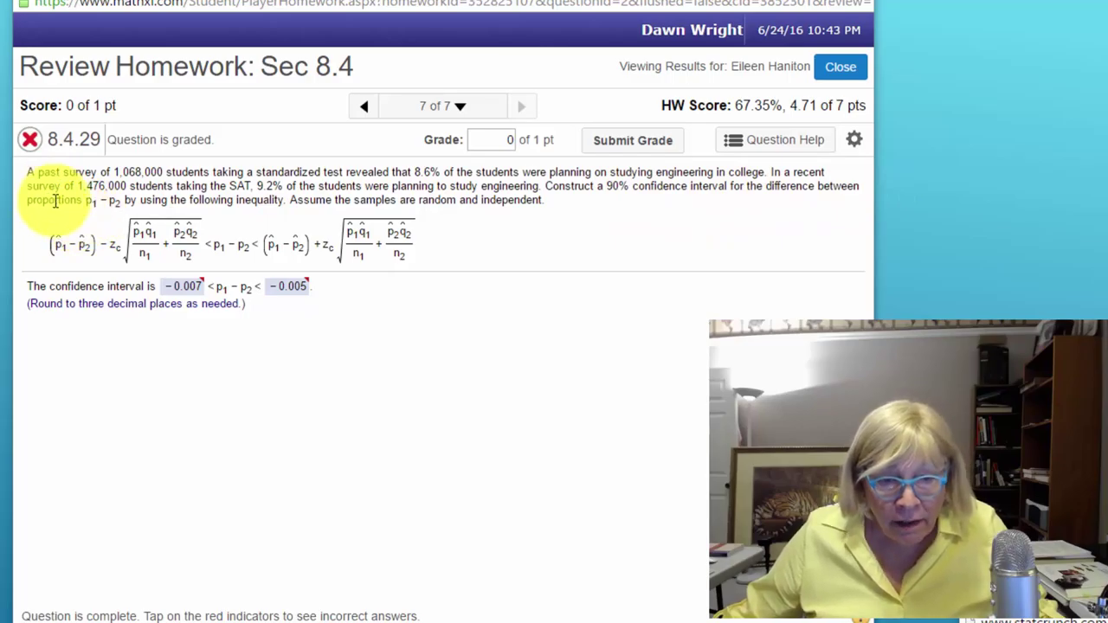
- Bring the StatCrunch sheet with both samples' counts over question 8.4.29
left_click(405, 246)
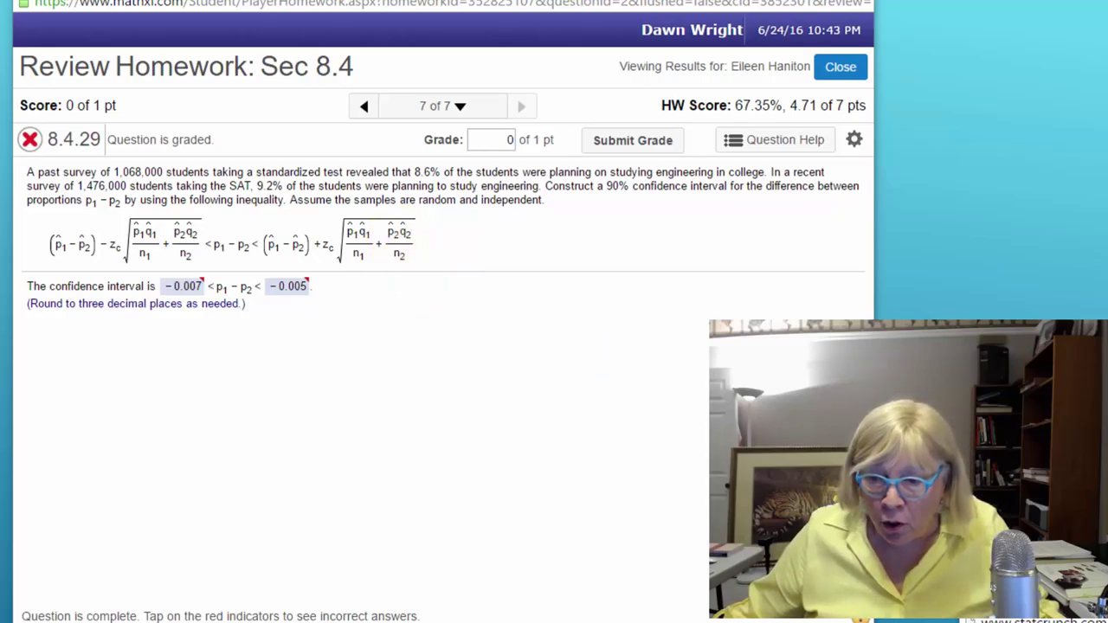
left_click_drag(796, 606, 678, 214)
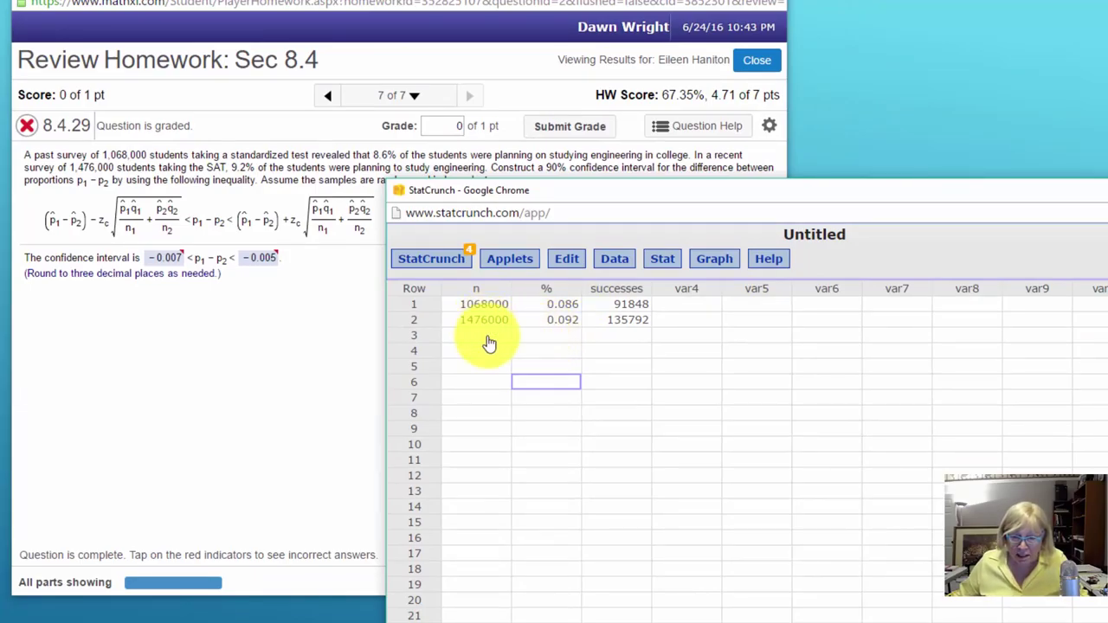
- Open the two-sample proportion summary form and enter 91848 successes of 1068000 for Sample 1
left_click(661, 261)
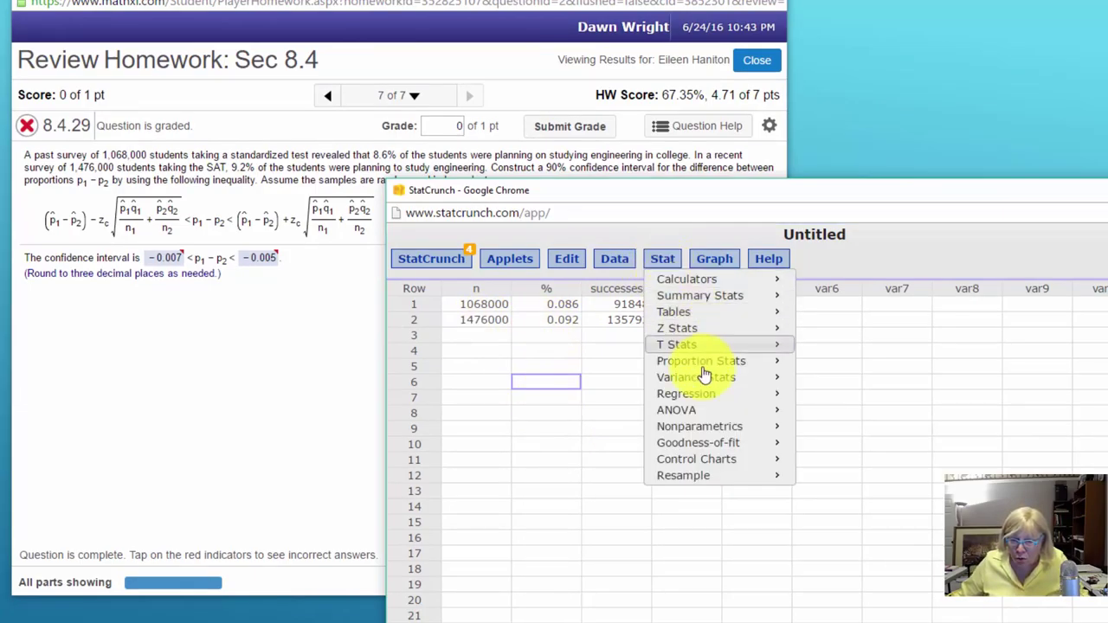
mouse_move(747, 362)
mouse_move(840, 382)
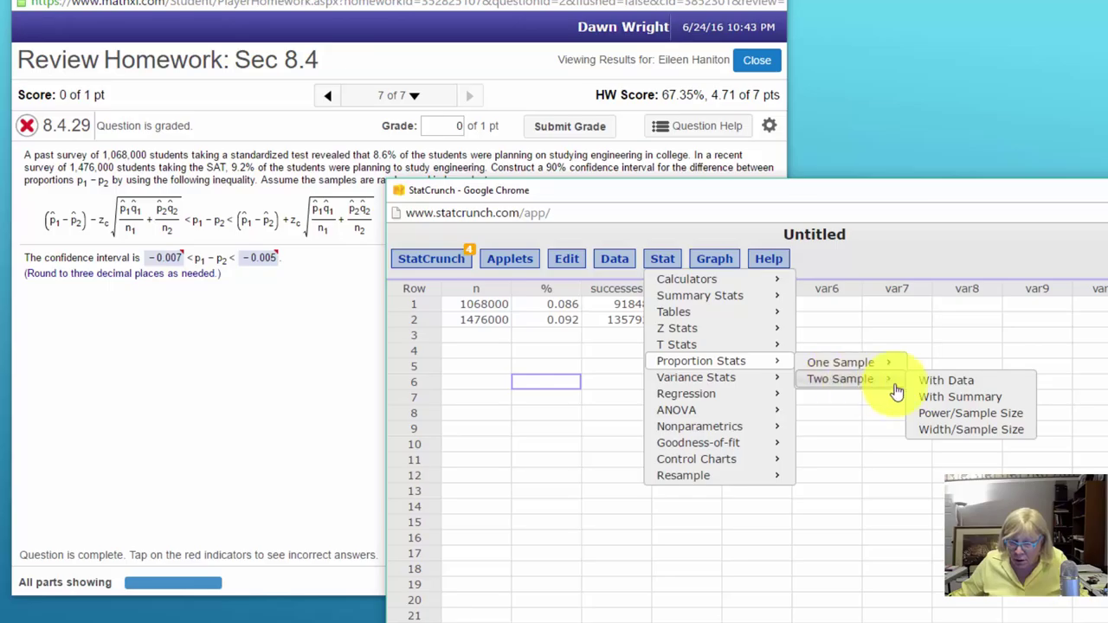
left_click(956, 396)
left_click_drag(823, 344, 891, 245)
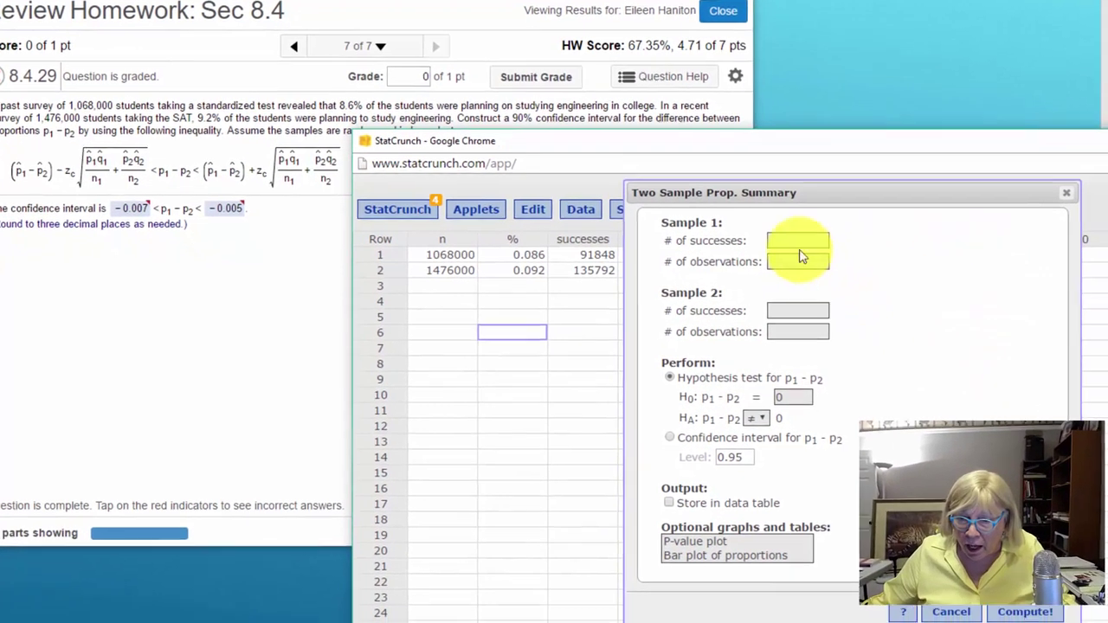
left_click(796, 242)
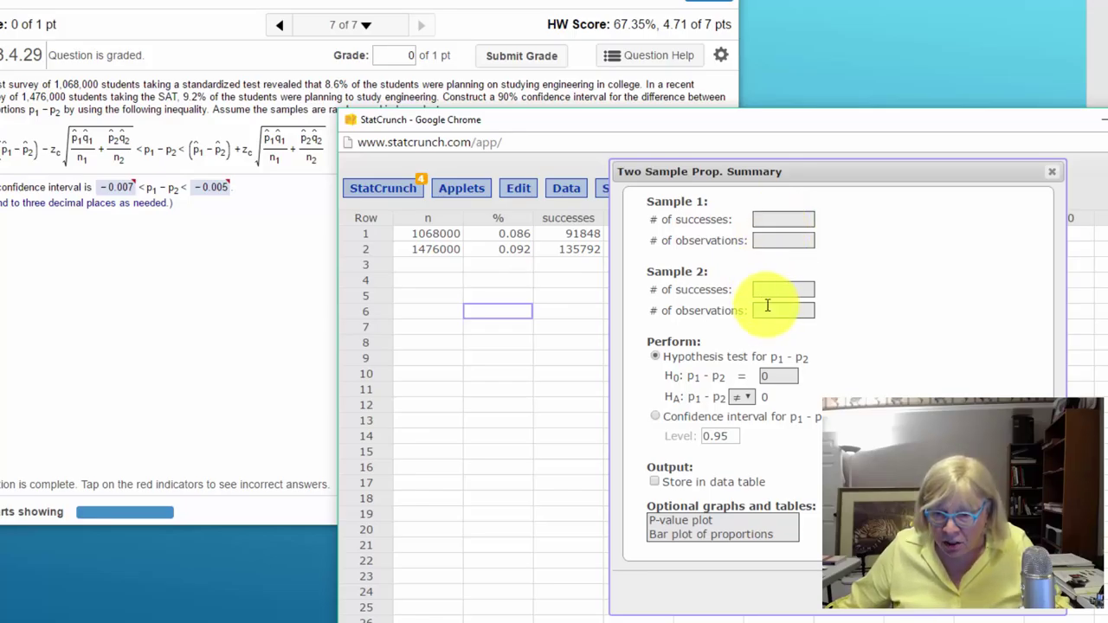
left_click_drag(834, 174, 961, 381)
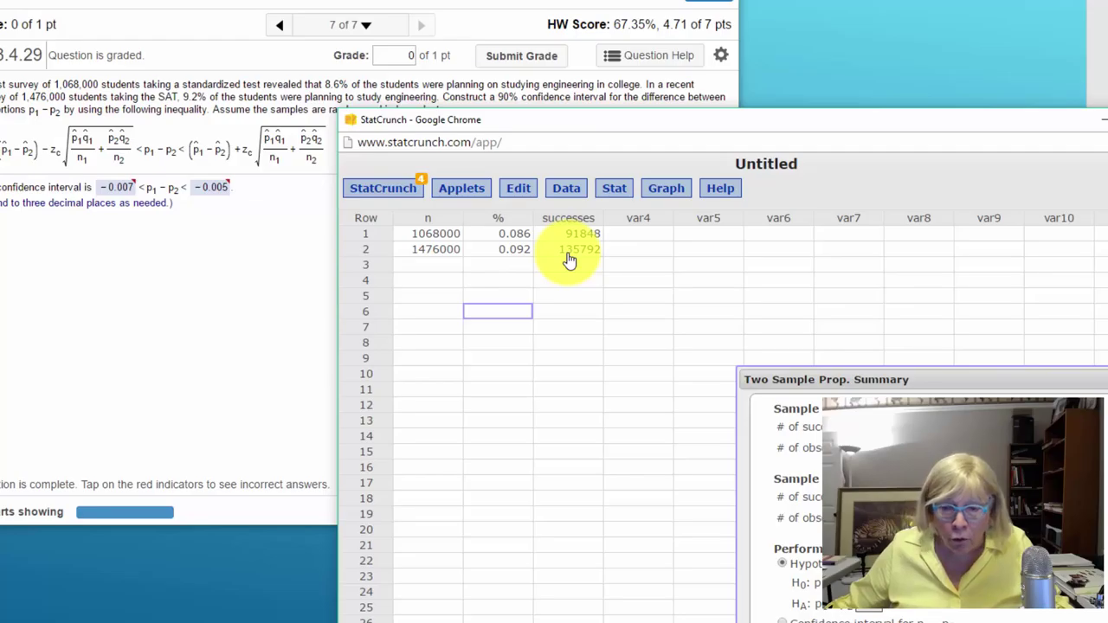
left_click_drag(970, 380, 865, 173)
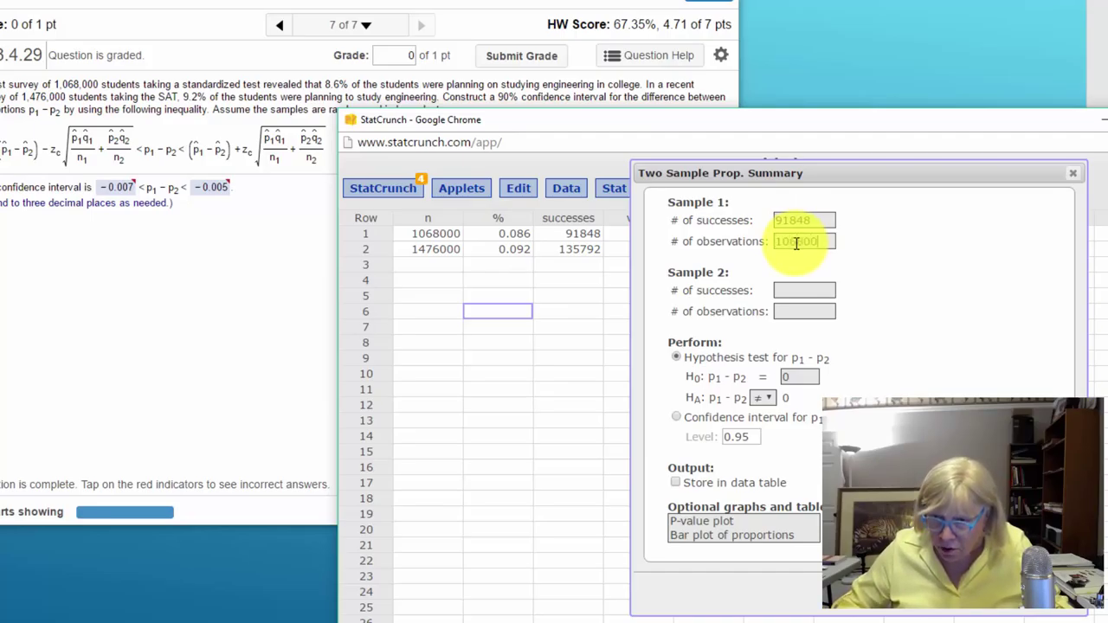
- Enter 135792 of 1476000 for Sample 2 and compute a 90% confidence interval for p1 − p2
left_click(803, 291)
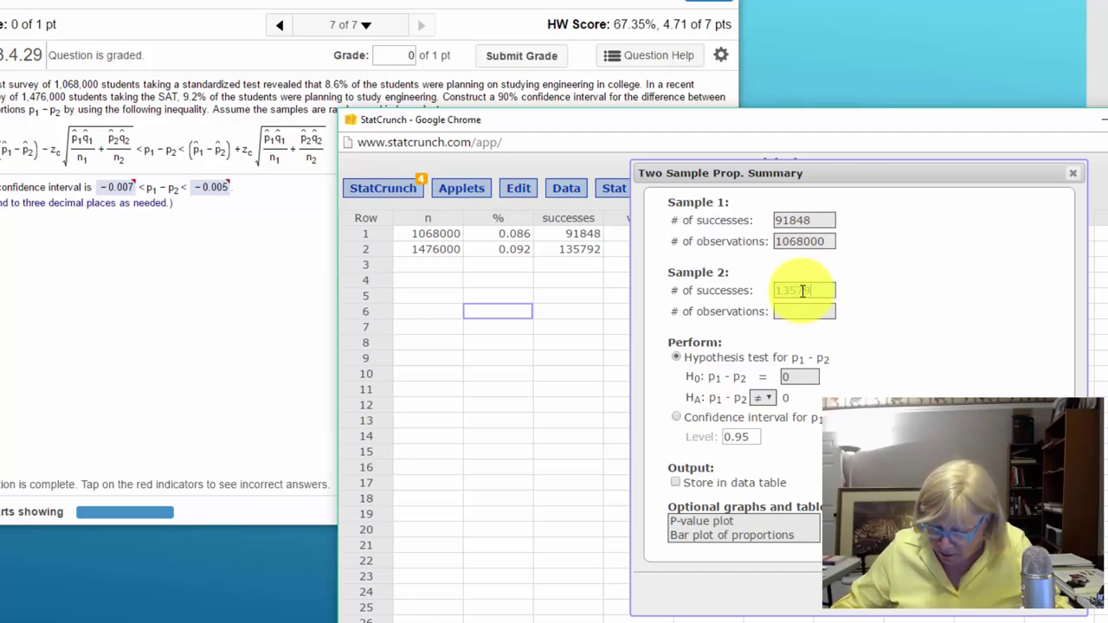
left_click(800, 311)
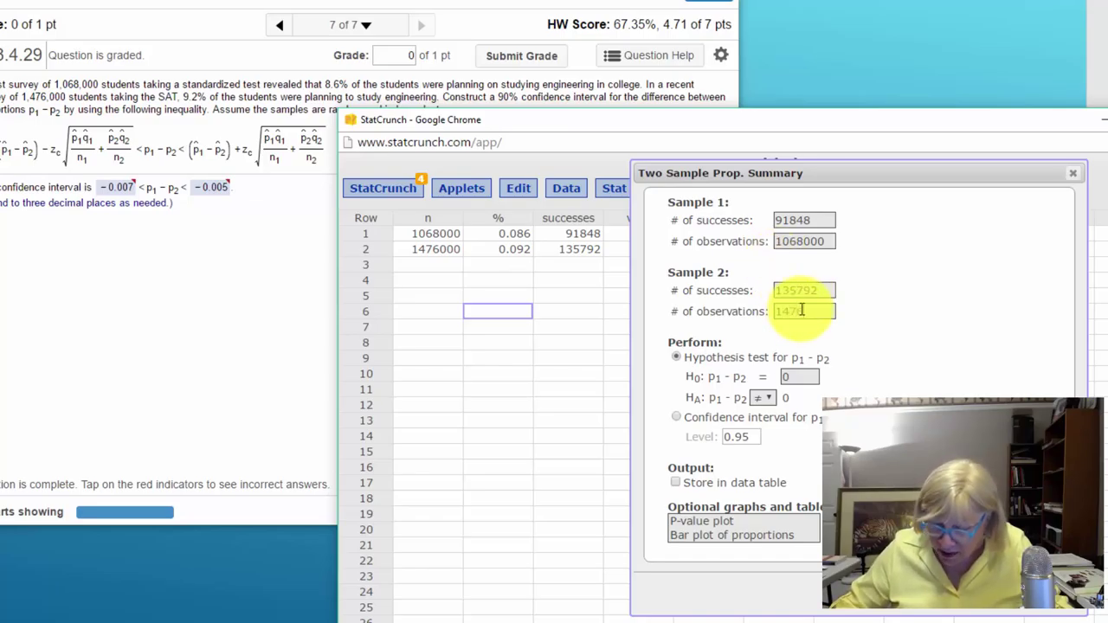
left_click(680, 419)
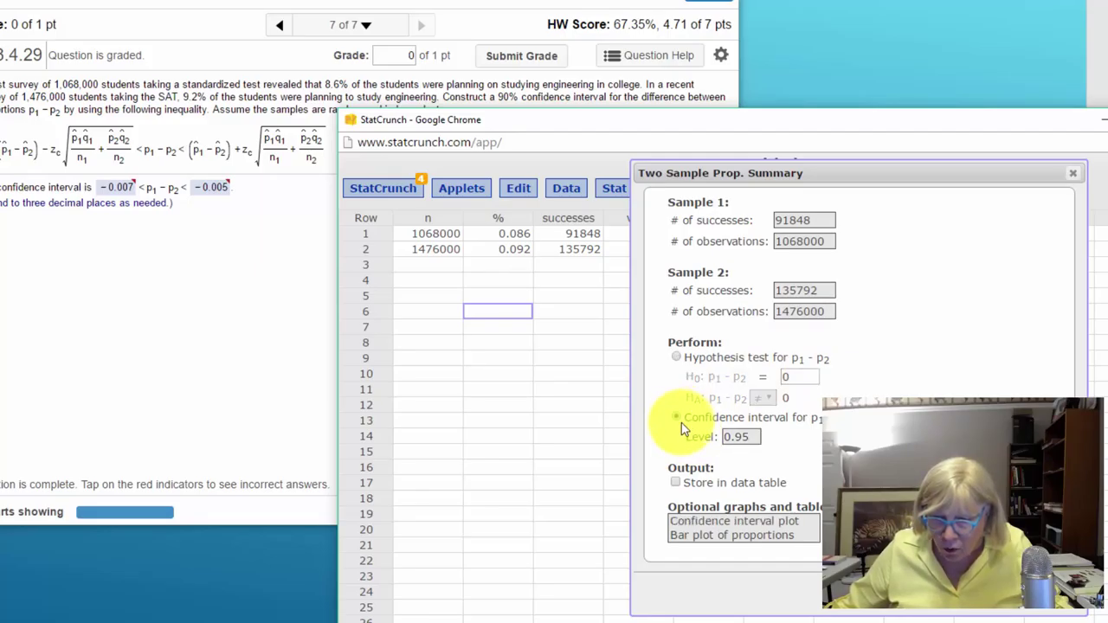
left_click_drag(758, 437, 699, 438)
key("BackSpace")
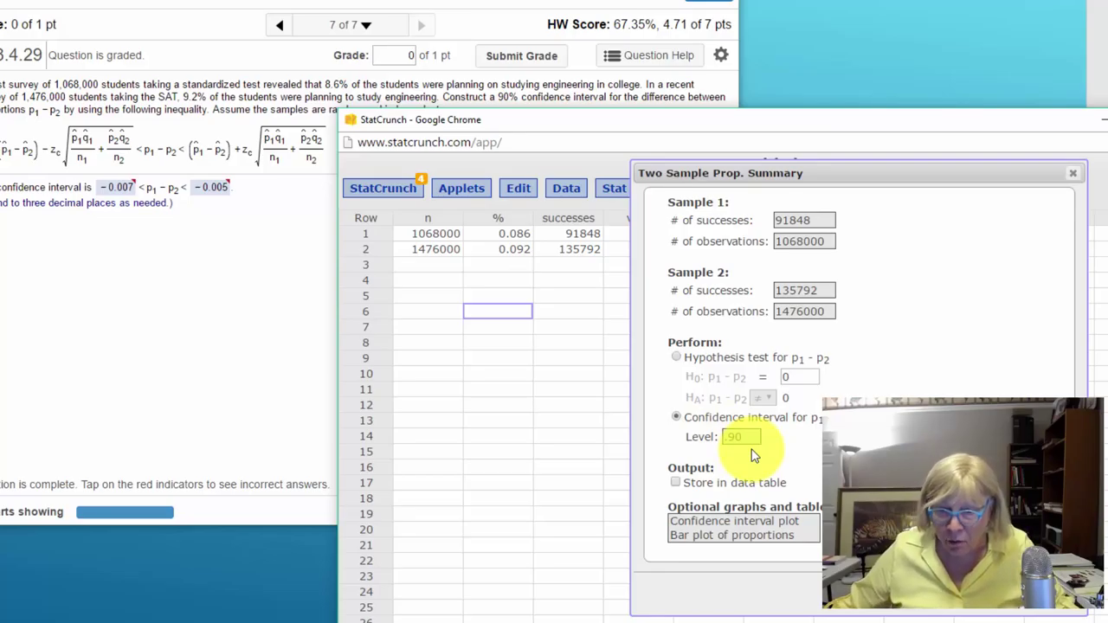
left_click(1030, 613)
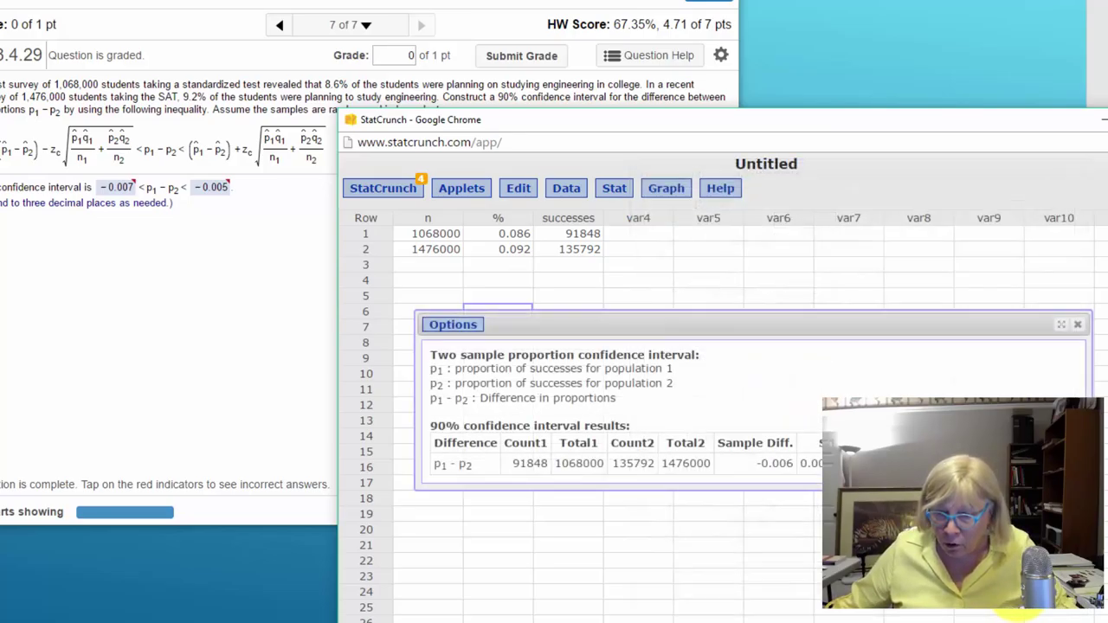
- Reveal the interval limits −0.0065935061 and −0.0054064939 in the results window
left_click_drag(767, 319, 700, 156)
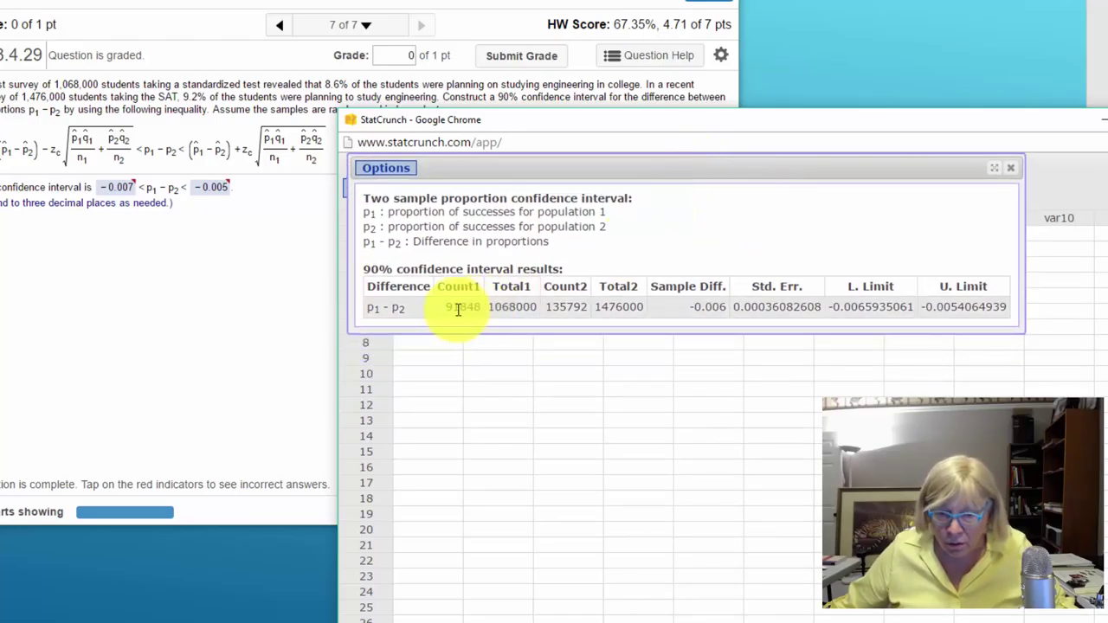